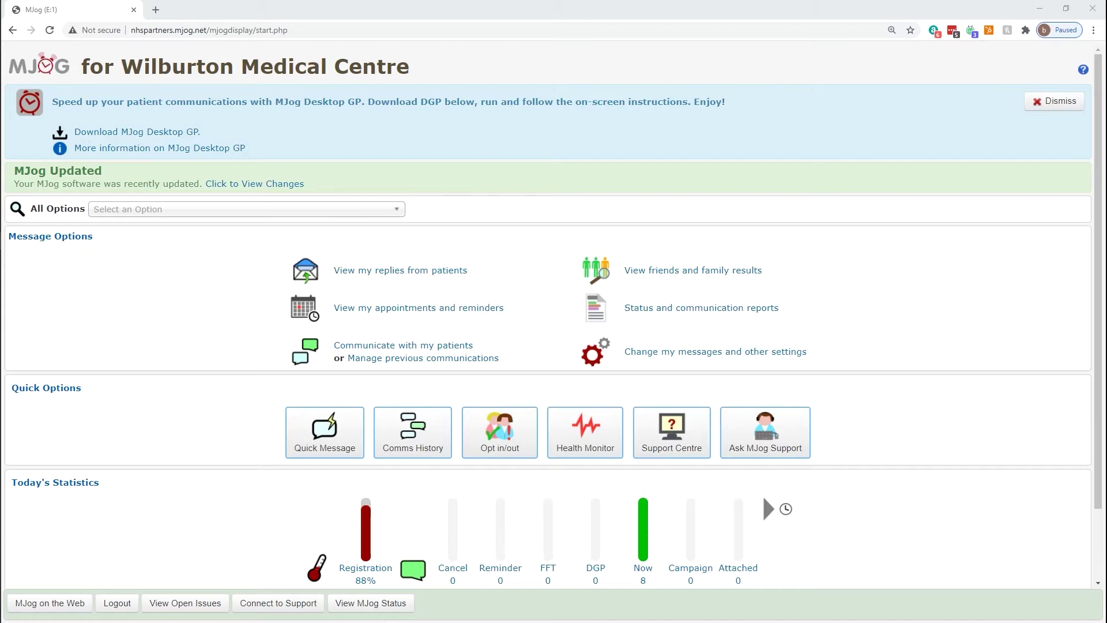
- Open the template downloader from the patient communication activities and show the COVID-19 template category
left_click_drag(486, 346, 327, 345)
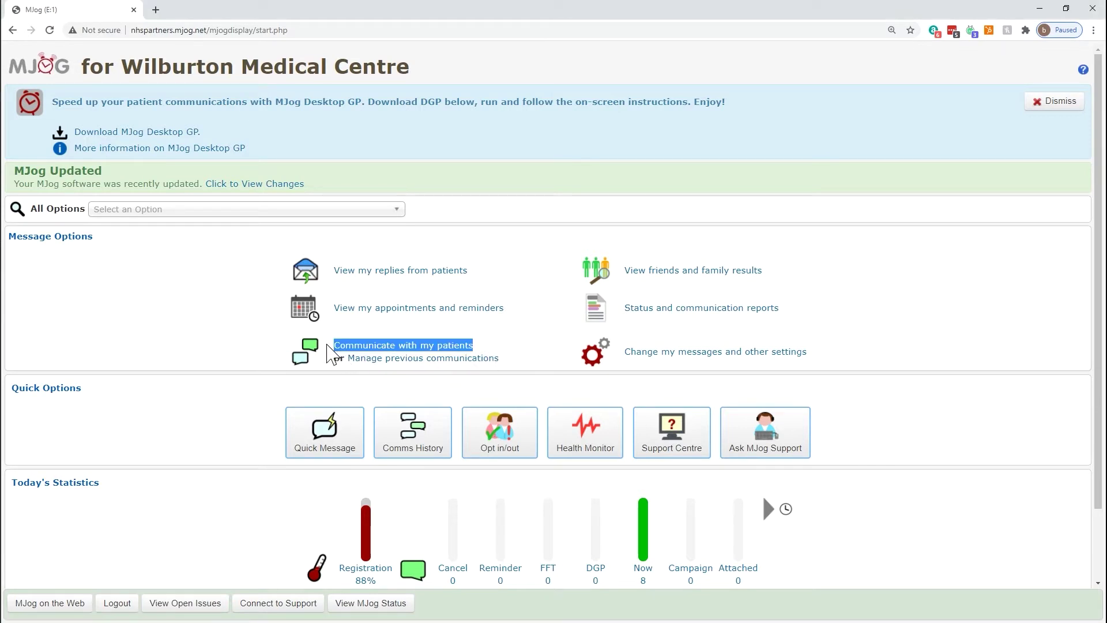
left_click(363, 349)
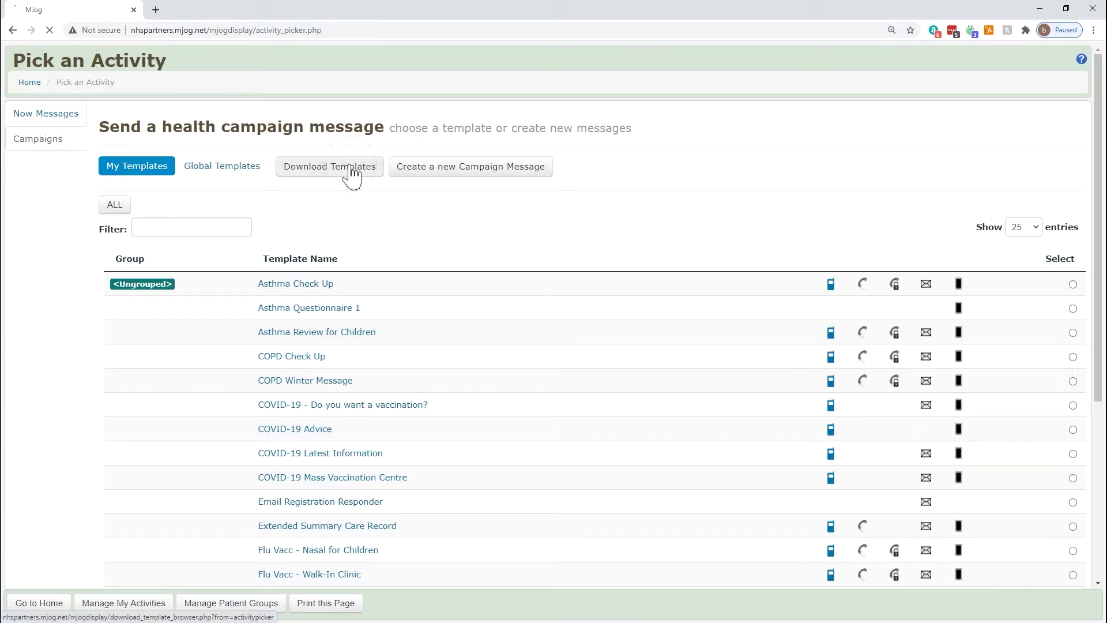
left_click(351, 176)
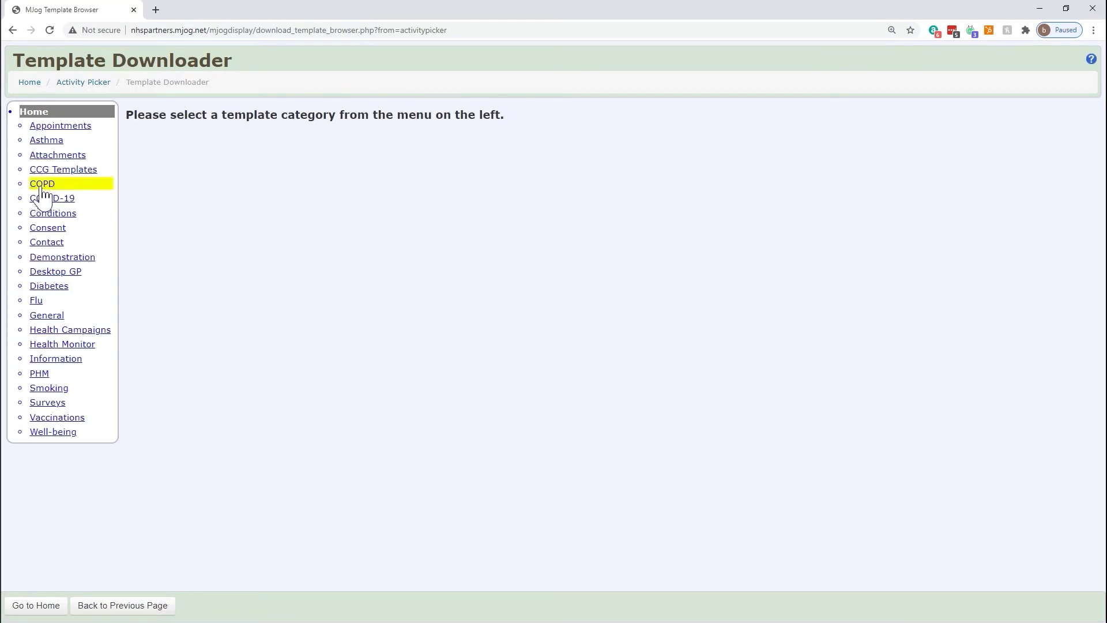
left_click_drag(80, 199, 34, 200)
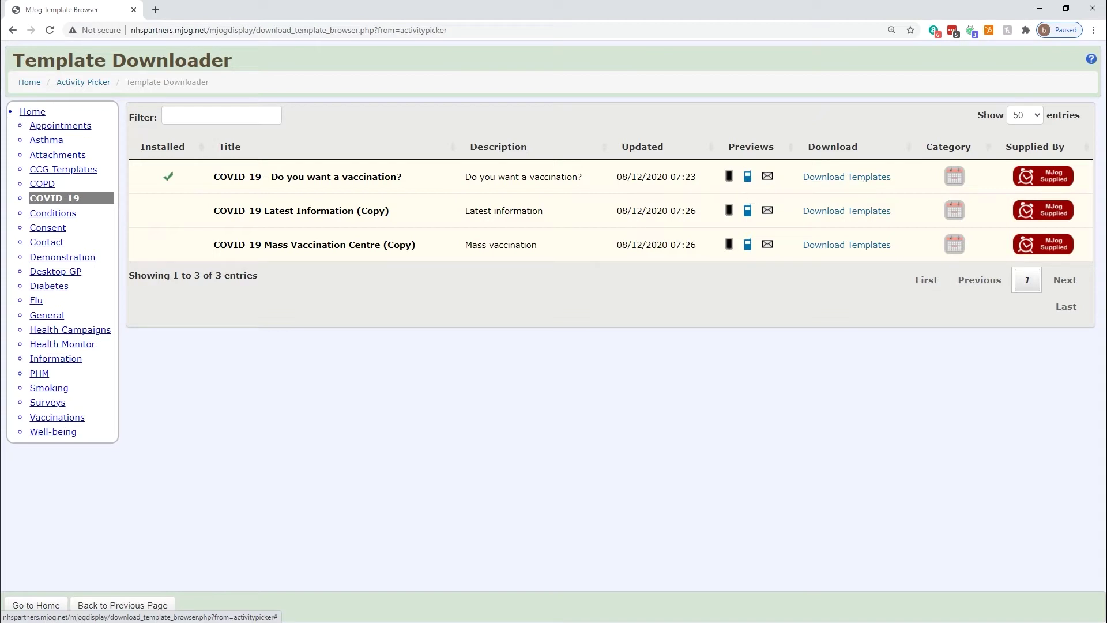
- Preview the smart and text versions of the "COVID-19 - Do you want a vaccination?" template
left_click(729, 177)
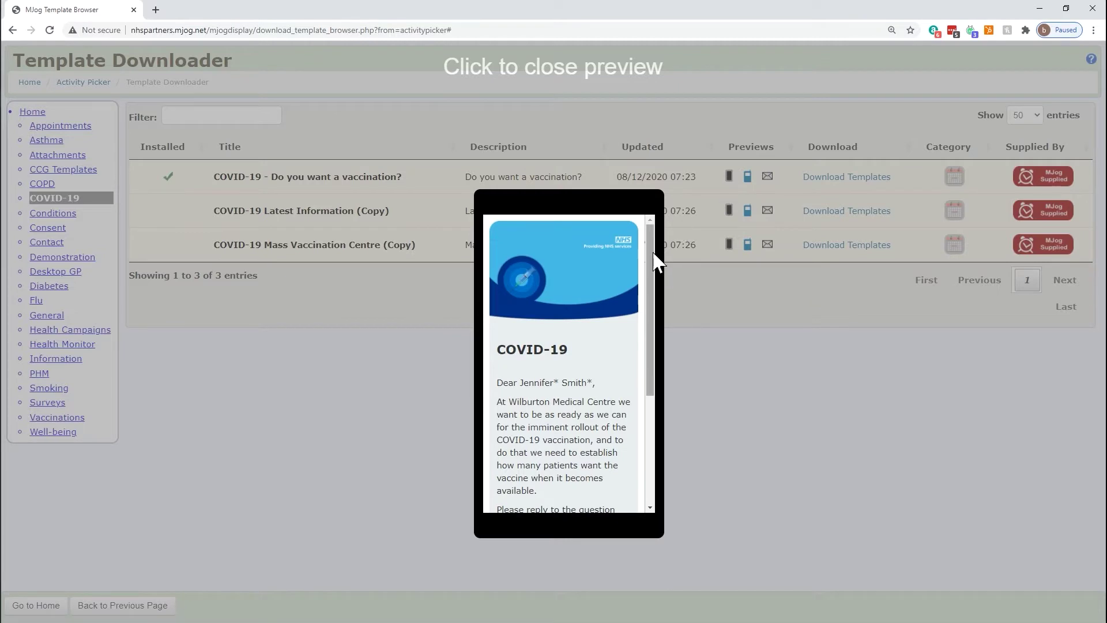
left_click_drag(653, 252, 646, 369)
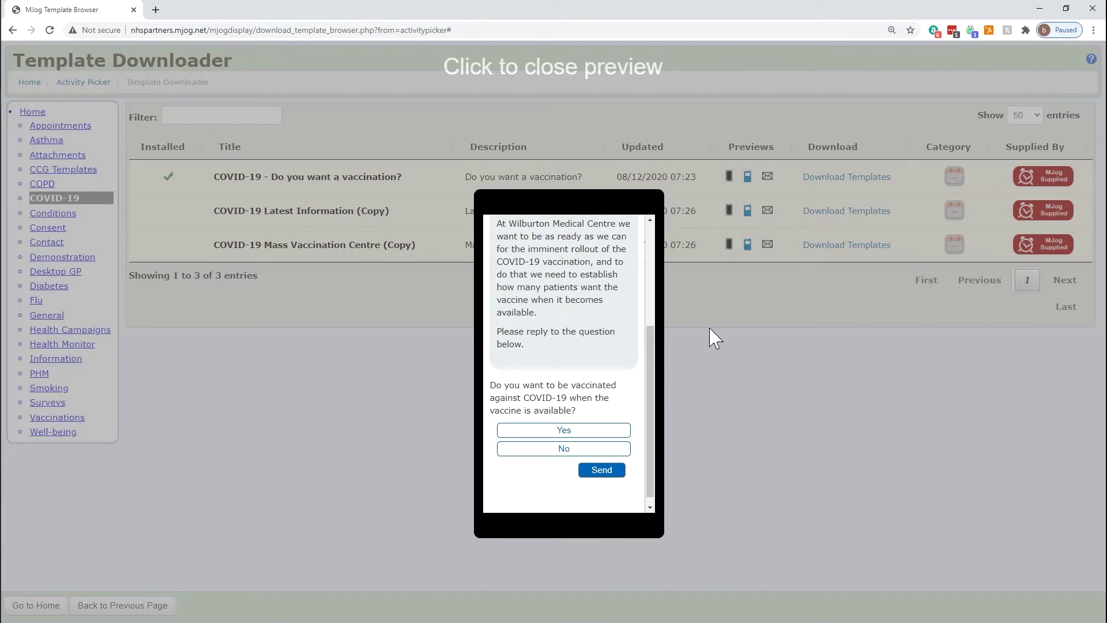
left_click(722, 322)
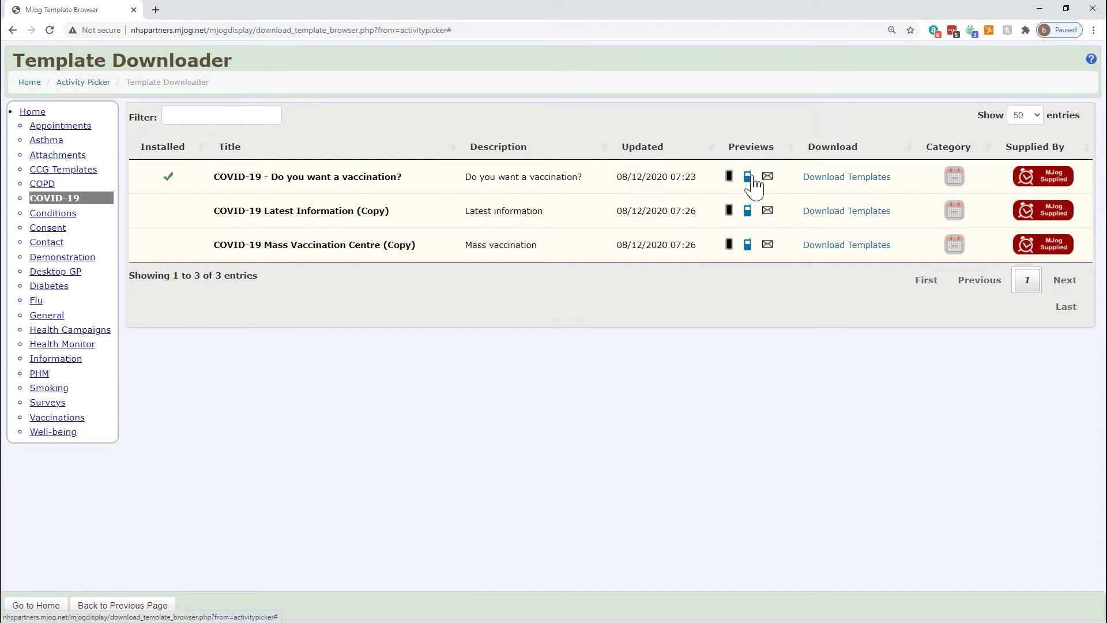
left_click(747, 178)
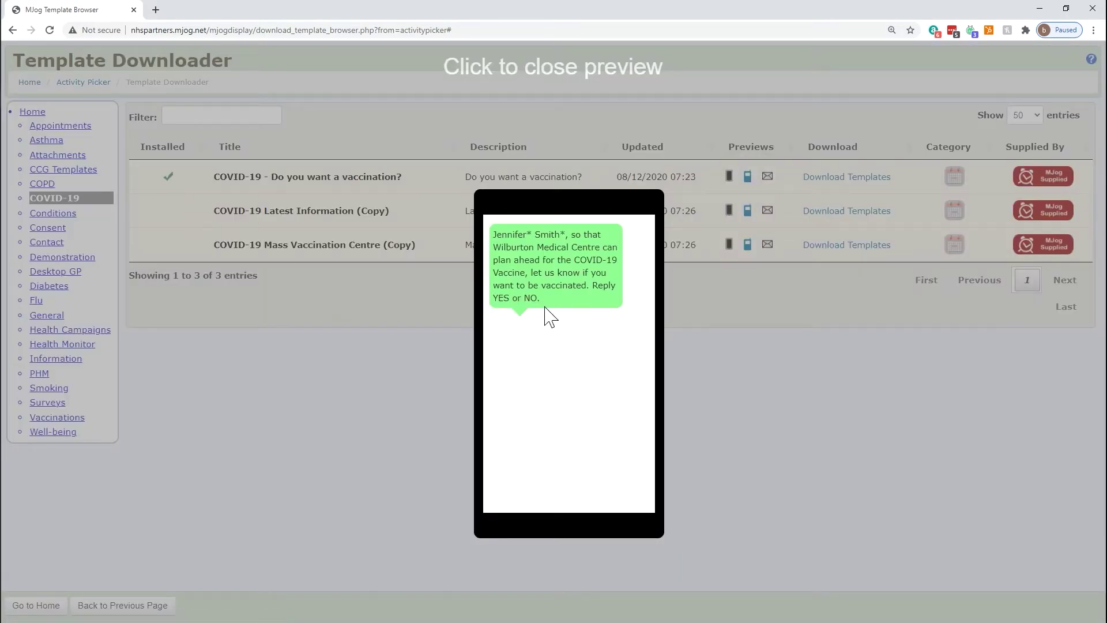
left_click_drag(546, 312, 499, 301)
left_click(742, 309)
- Preview the smart and text versions of the "COVID-19 Latest Information (Copy)" template, including the web link in the text message
left_click(728, 211)
scroll(650, 346, "down", 2)
left_click_drag(650, 319, 638, 441)
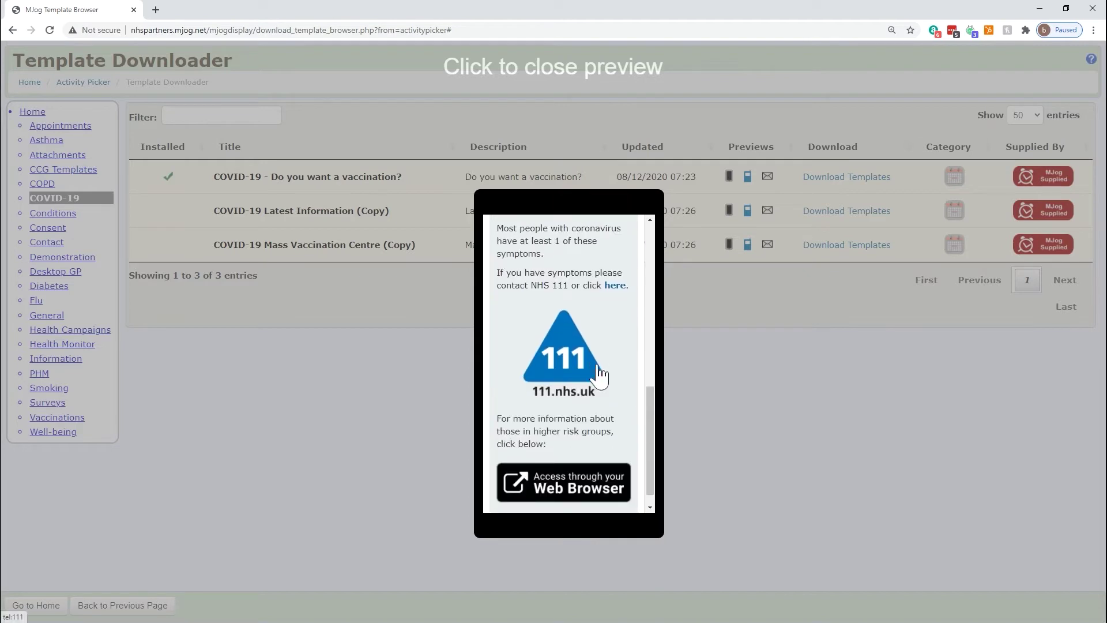
left_click(756, 314)
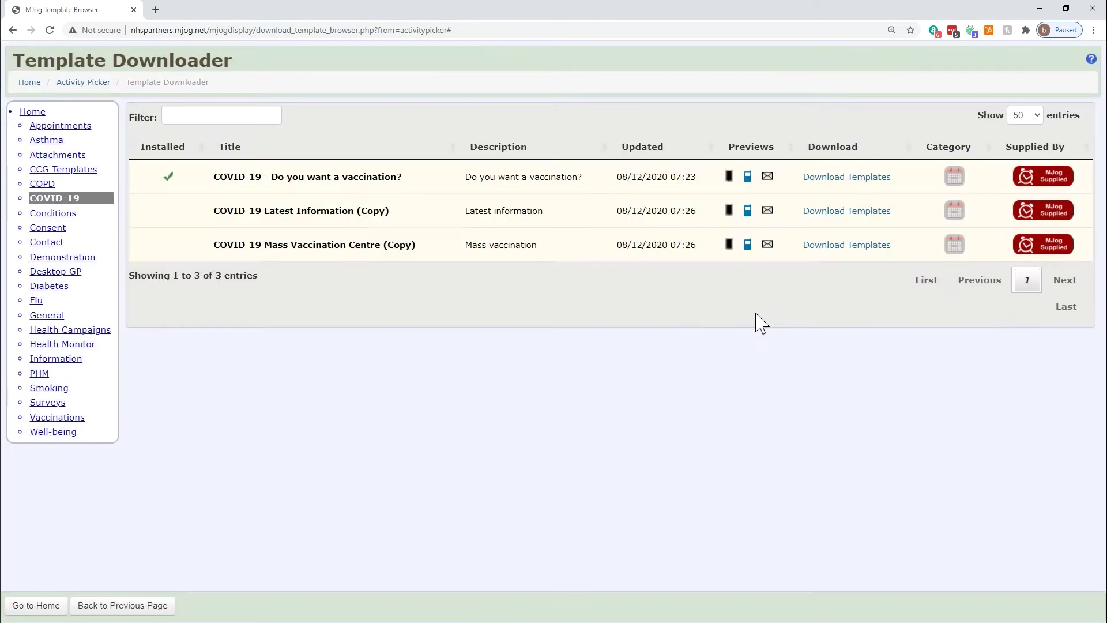
left_click(747, 210)
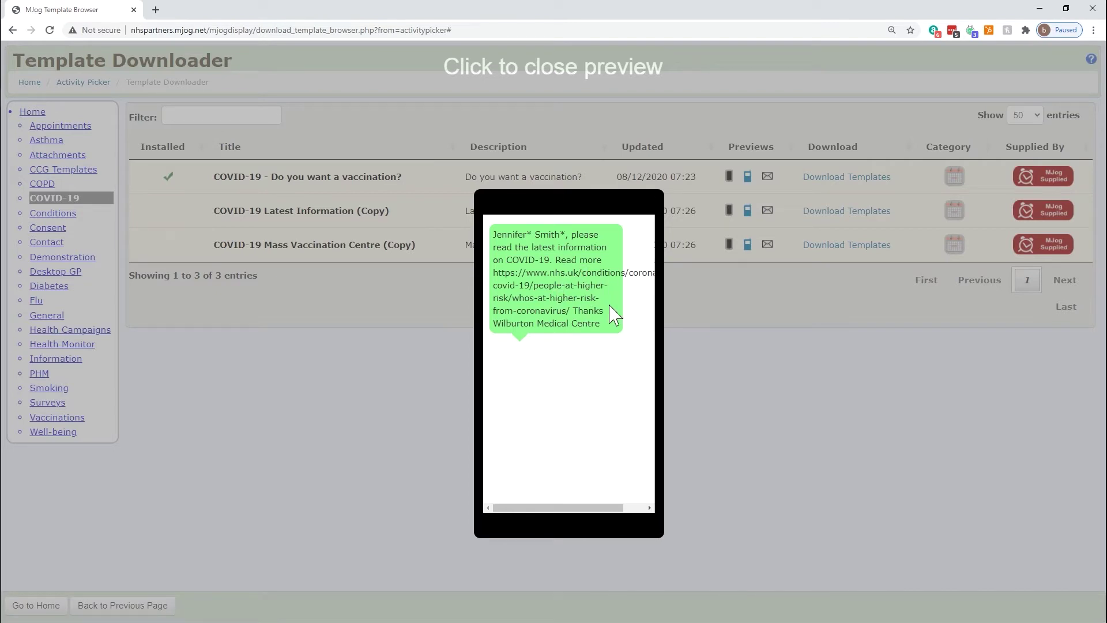
left_click_drag(573, 312, 494, 278)
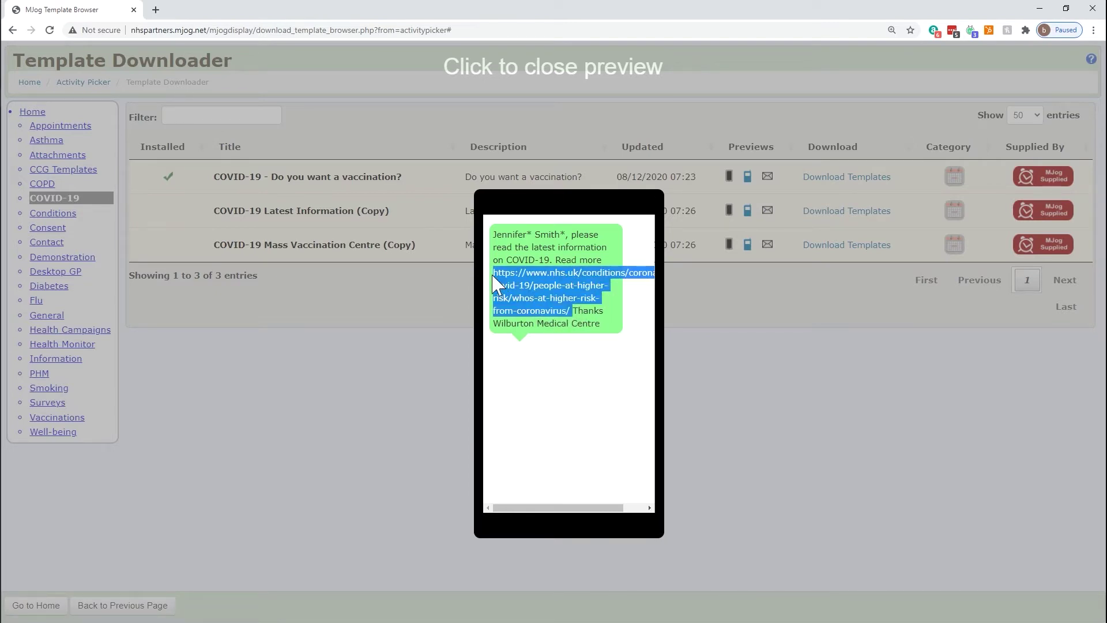
left_click(755, 321)
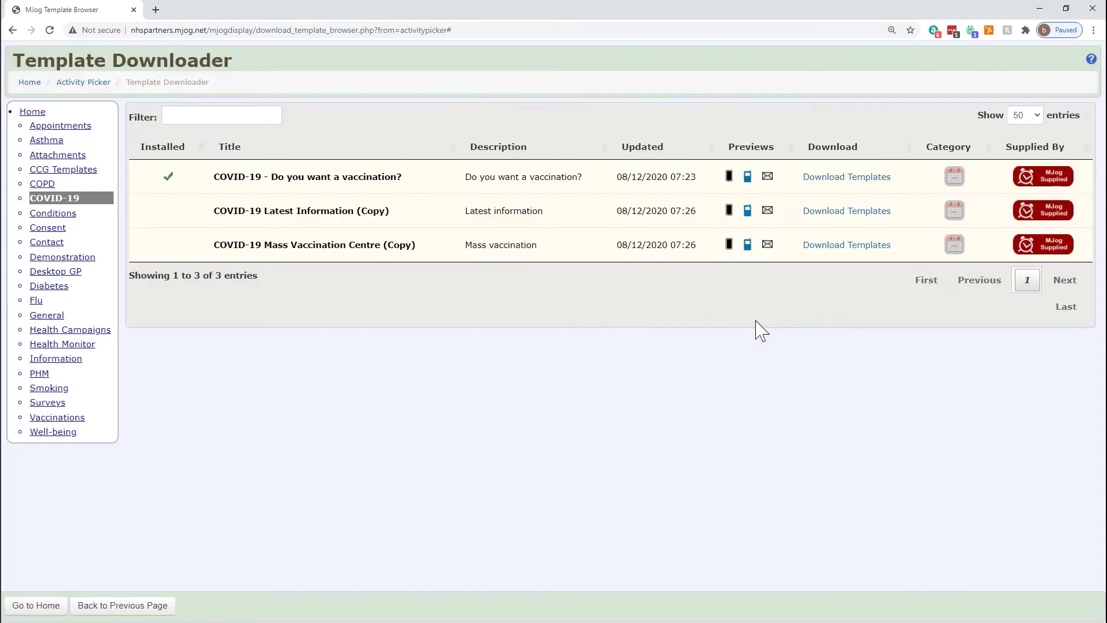
- Preview the smart and text versions of the "COVID-19 Mass Vaccination Centre (Copy)" template, including the smart link in the text message
left_click(733, 248)
left_click(650, 410)
mouse_move(651, 410)
left_mouse_down()
mouse_move(649, 268)
mouse_move(640, 424)
left_mouse_up()
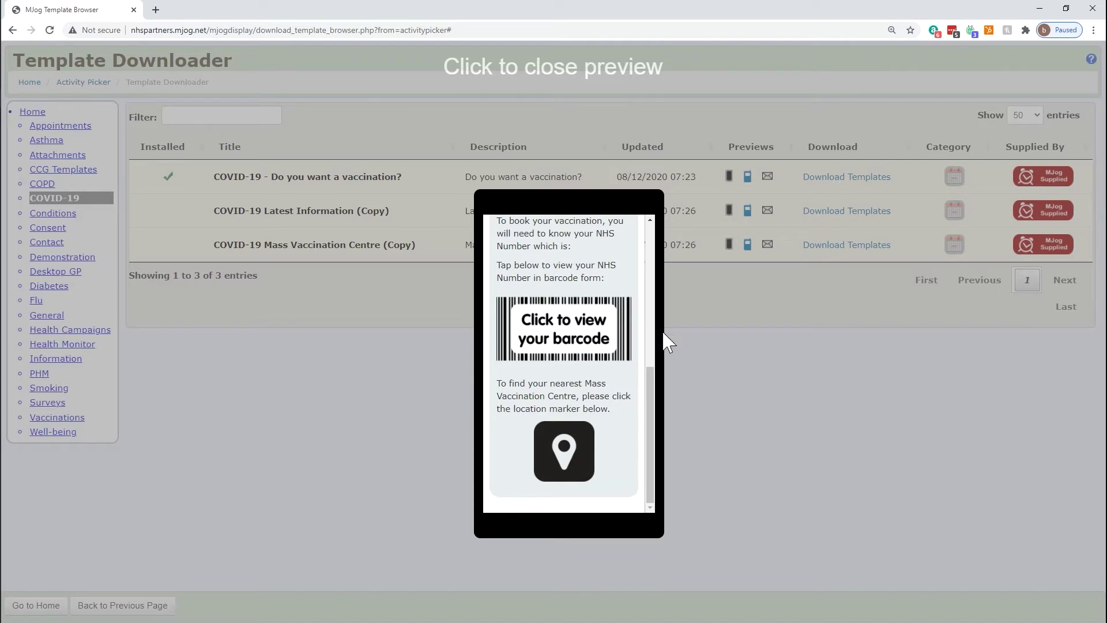
left_click(717, 320)
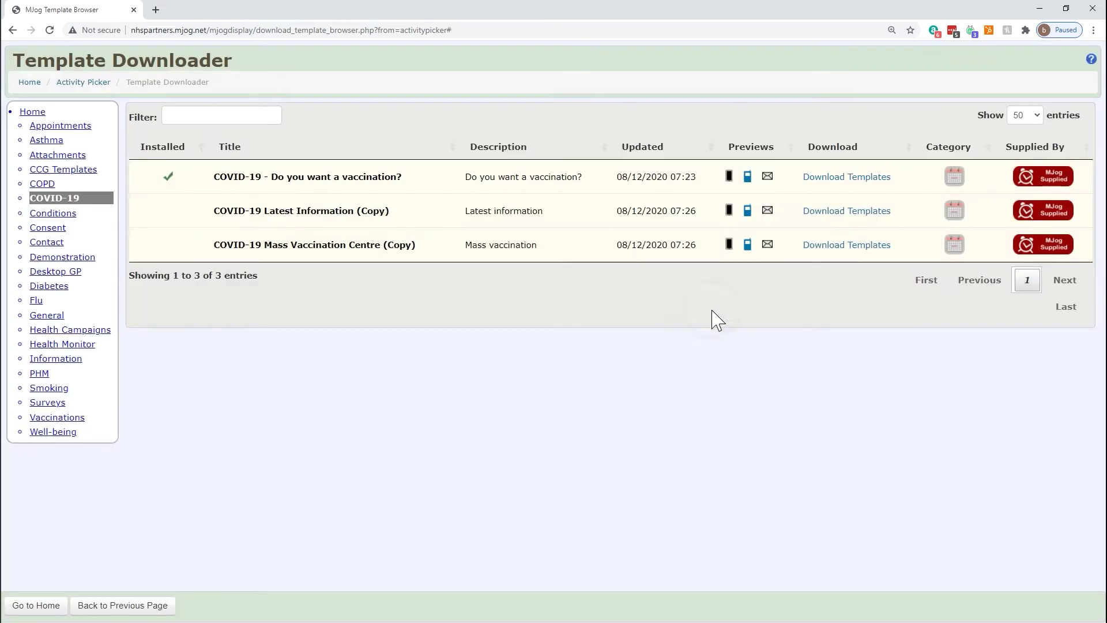
left_click(748, 245)
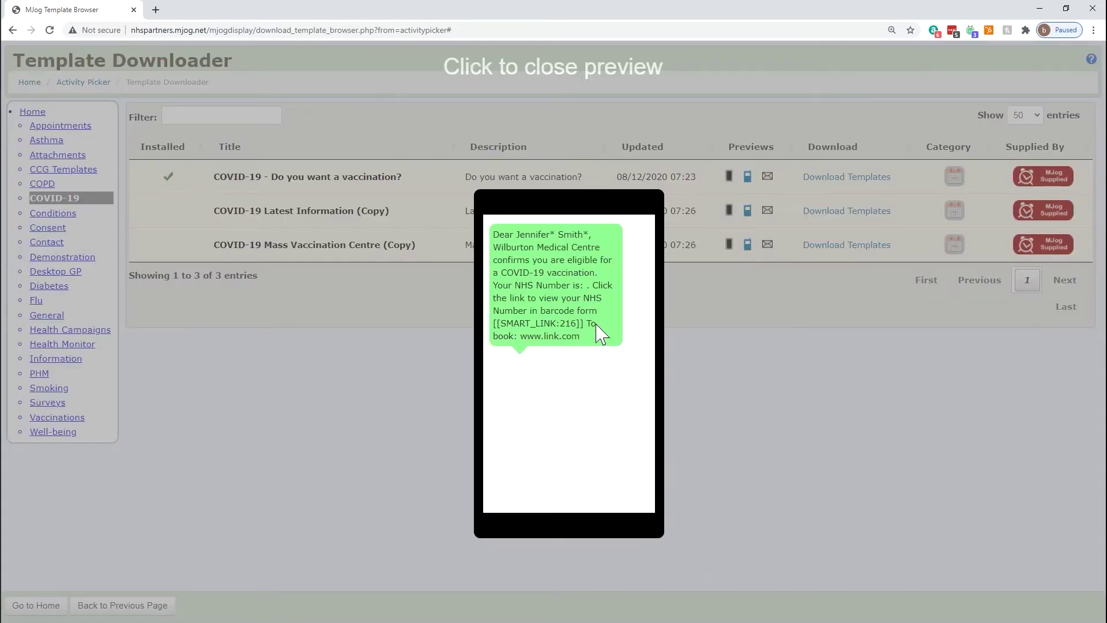
left_click_drag(586, 323, 494, 326)
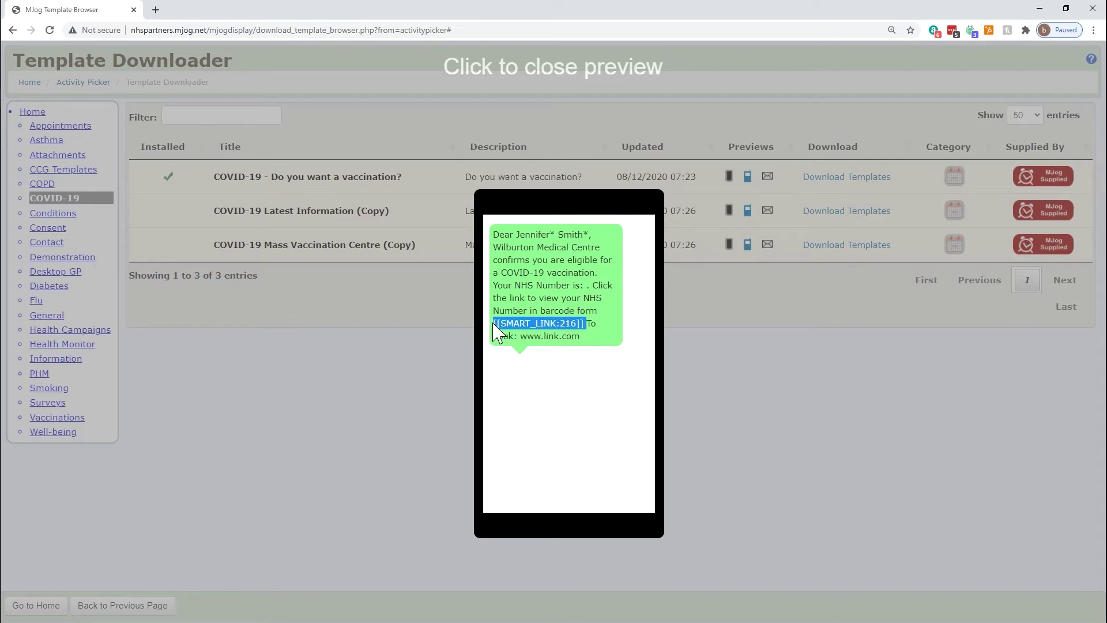
left_click(752, 340)
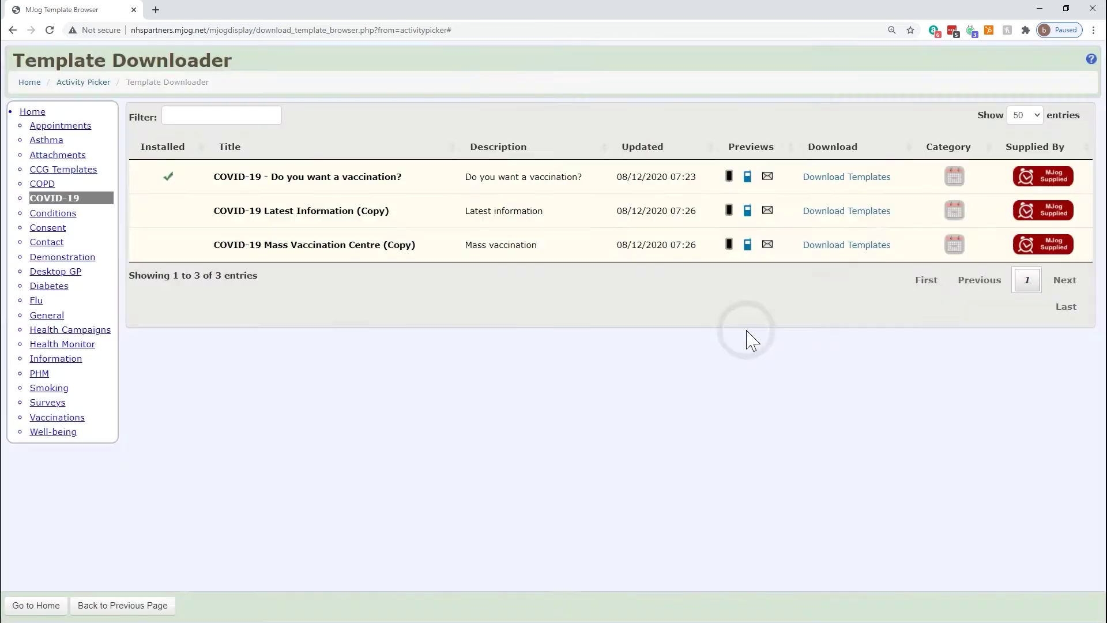
- Check the reply instruction in the text preview of the "COVID-19 - Do you want a vaccination?" template and close the preview
left_click(747, 179)
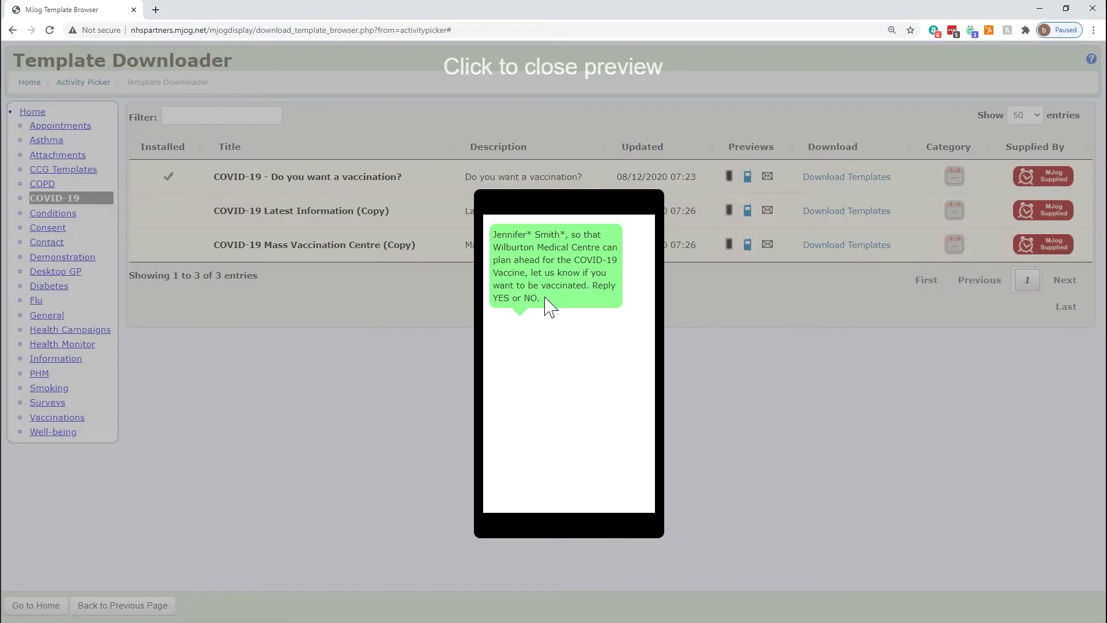
left_click_drag(589, 284, 608, 302)
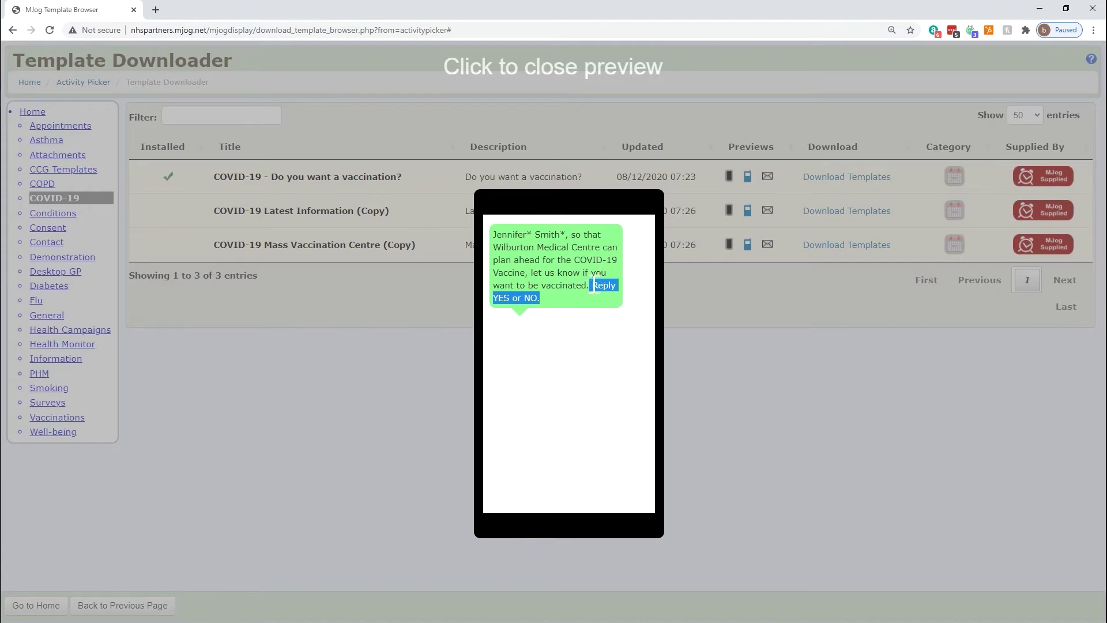
left_click(460, 344)
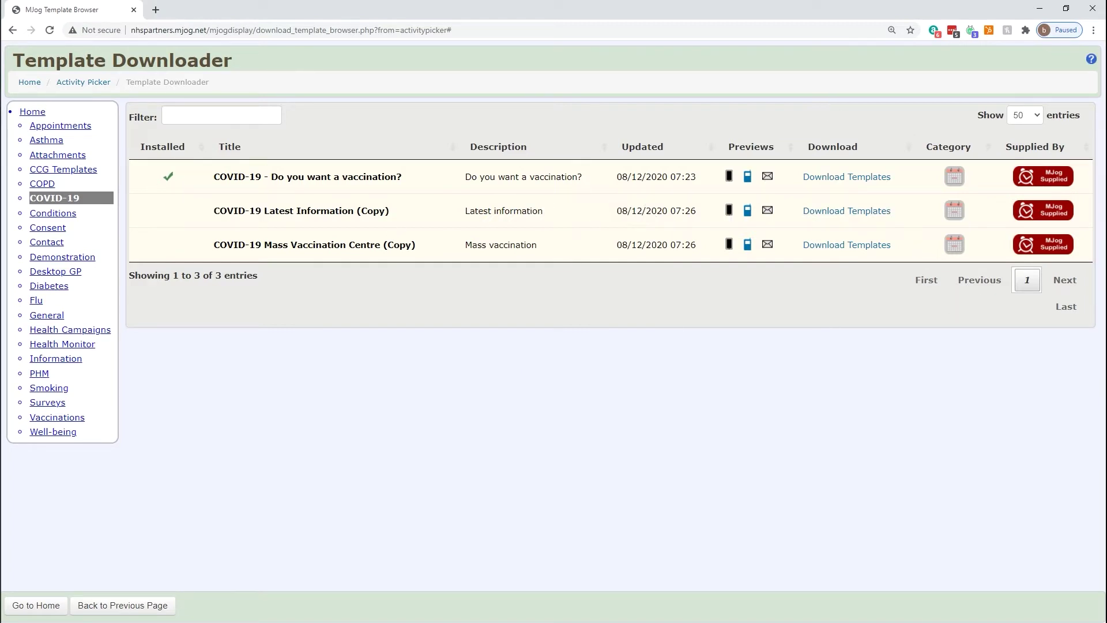
- Download the "COVID-19 Mass Vaccination Centre (Copy)" templates and return to the campaign template list to review the COVID-19 entries
left_click(853, 247)
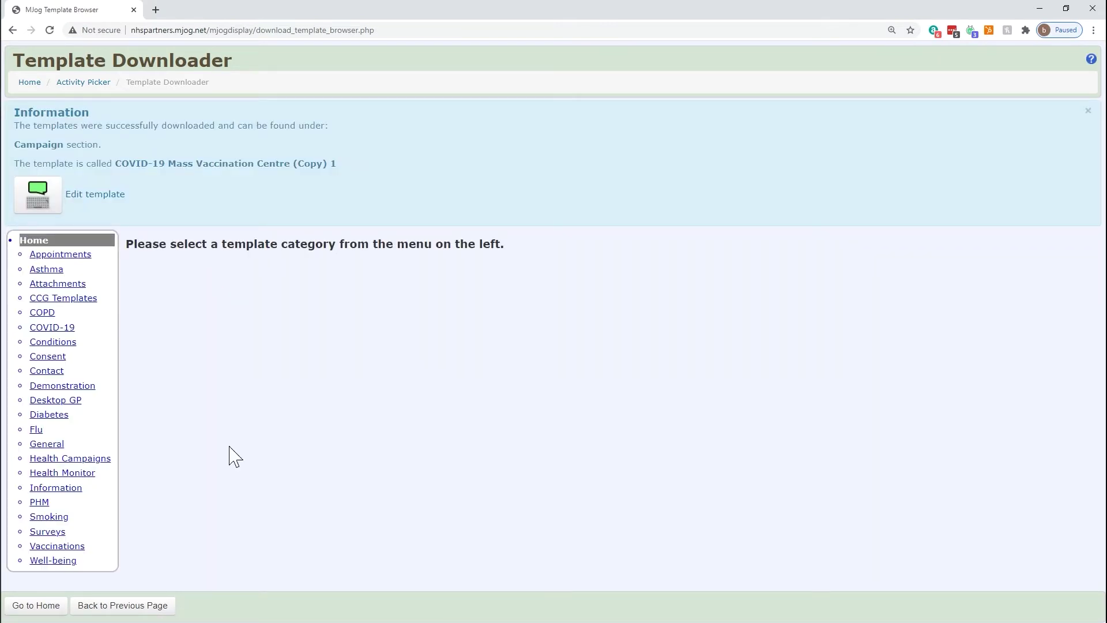
left_click(136, 610)
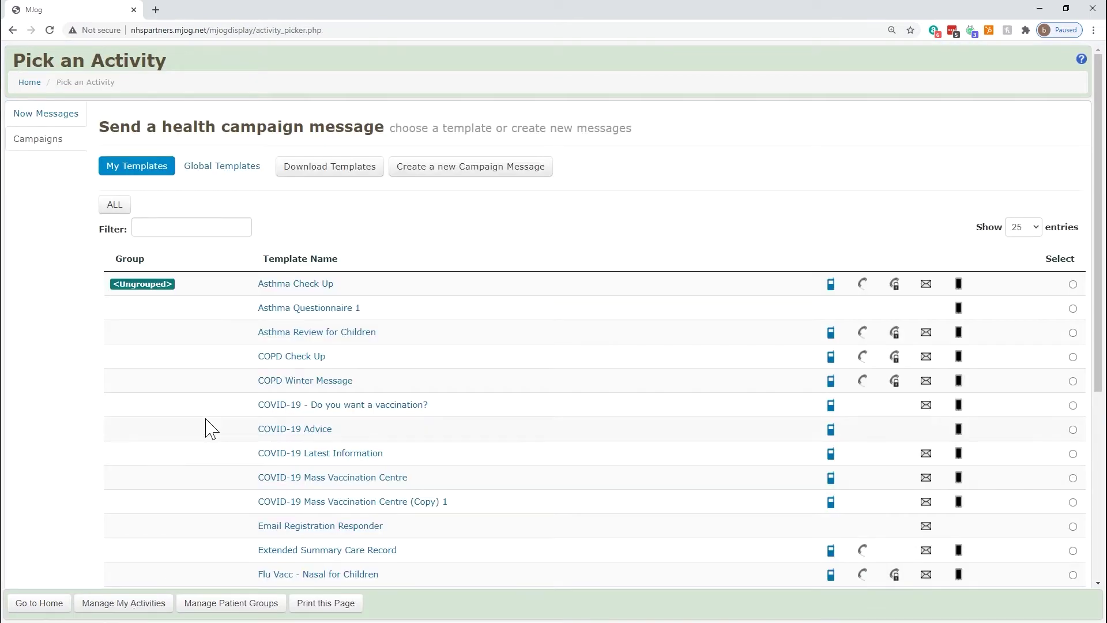
left_click_drag(223, 417, 436, 487)
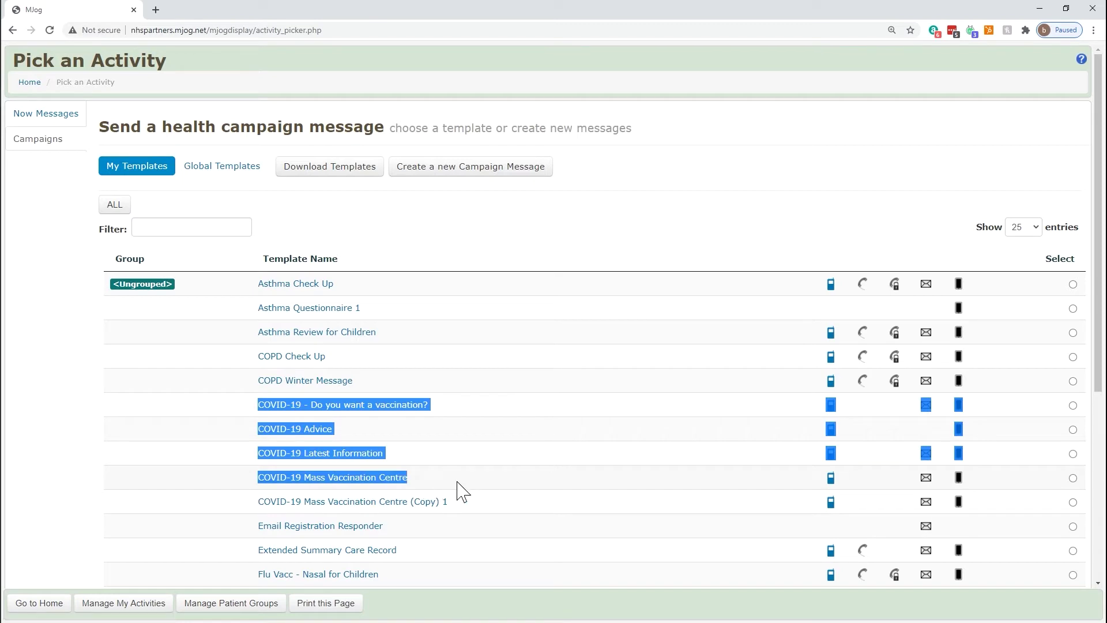
right_click(453, 477)
left_click(457, 476)
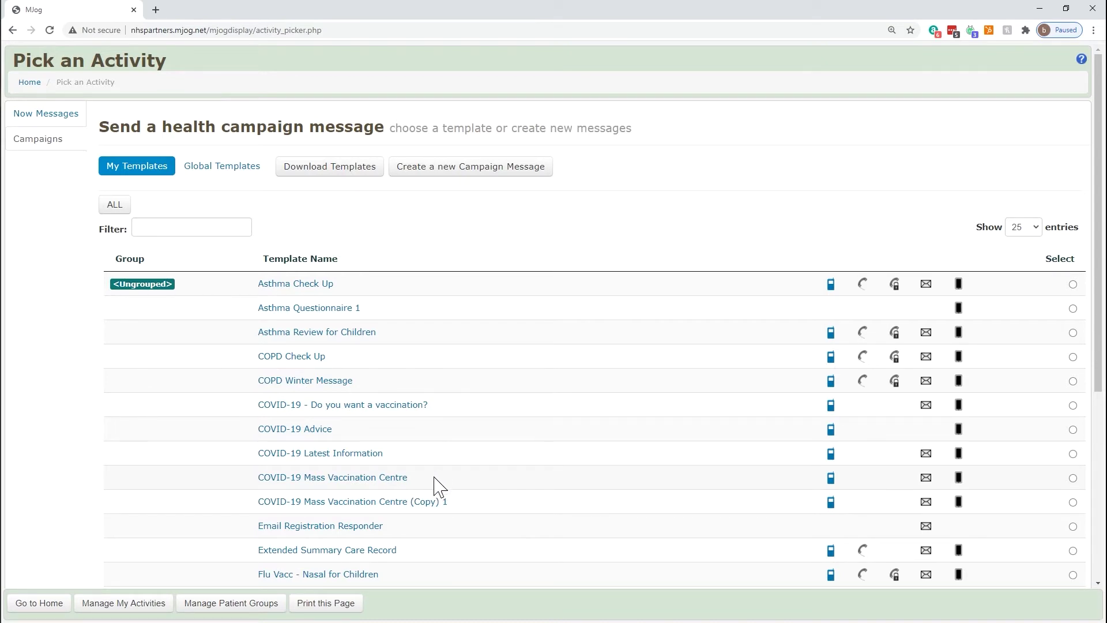
- Choose the "COVID-19 - Do you want a vaccination?" campaign template and set delivery to smart and text only, without email
left_click(454, 403)
left_click_drag(455, 403, 252, 424)
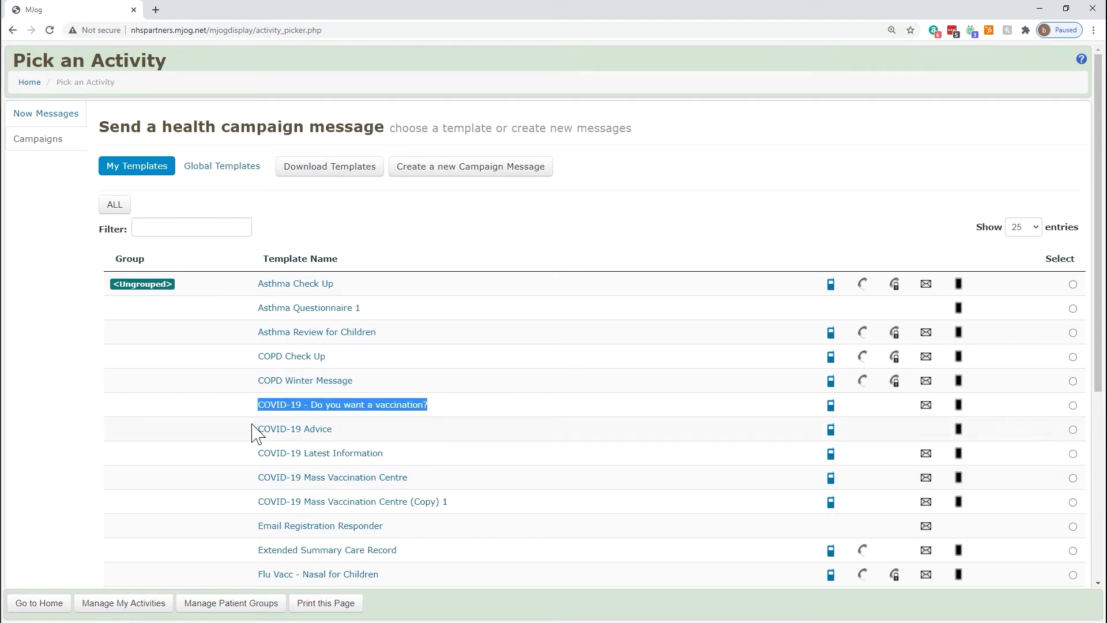
left_click(353, 413)
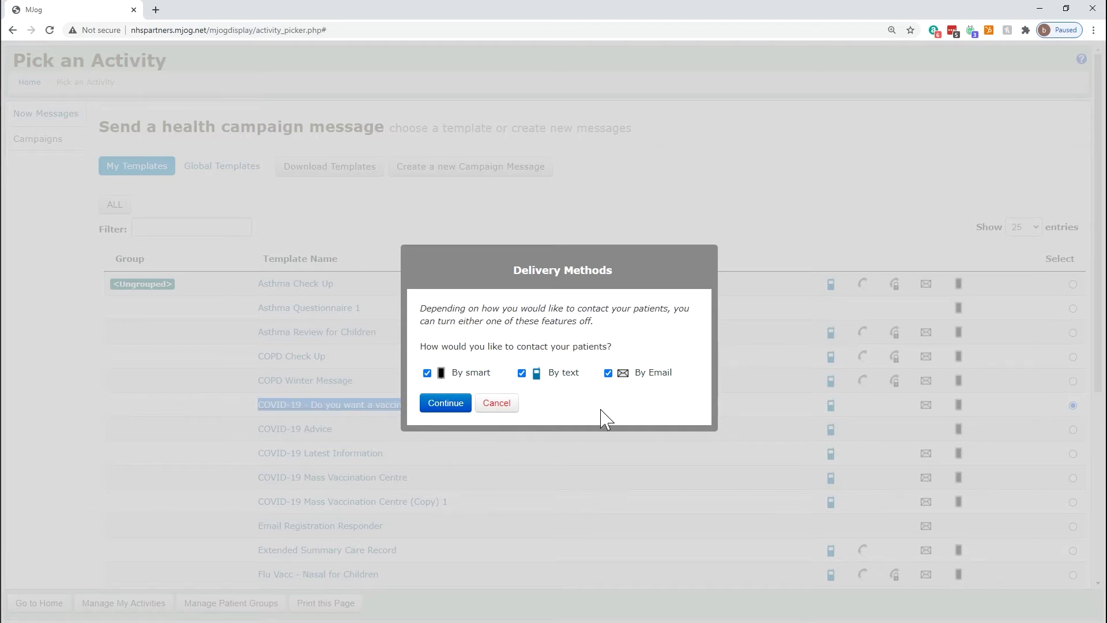
left_click(608, 373)
left_click(428, 373)
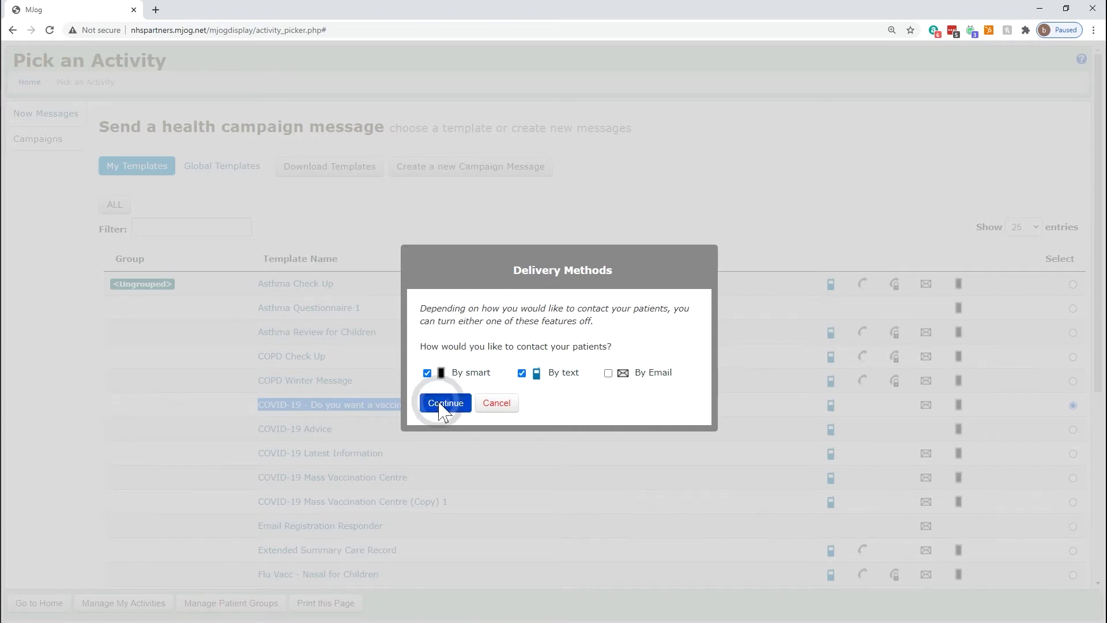
left_click(444, 404)
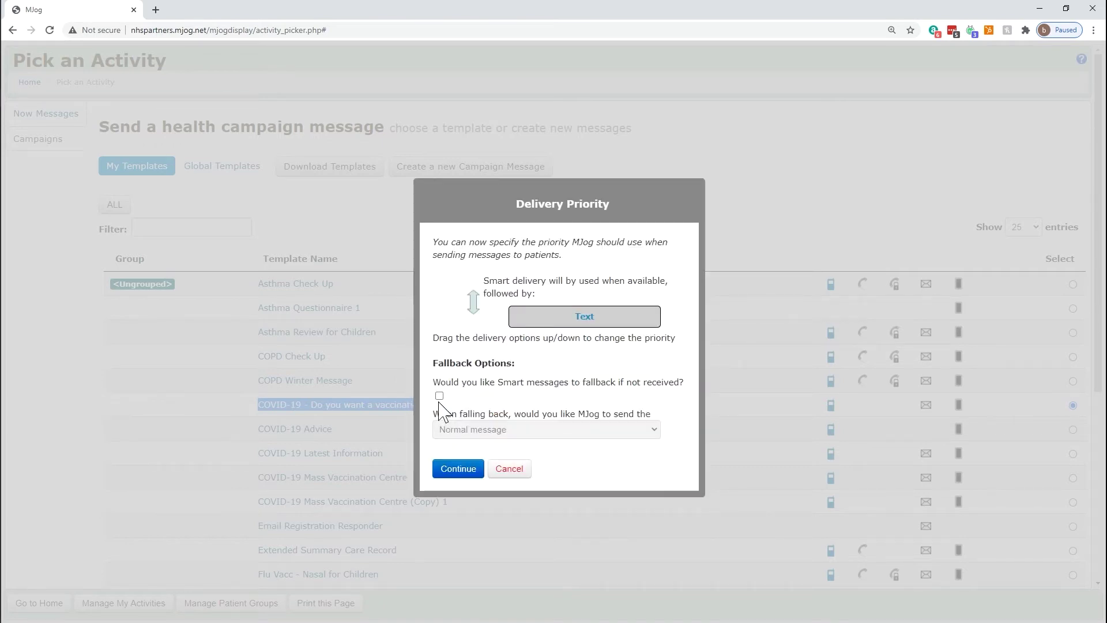
- Enable fallback for Smart messages that are not received, using the normal message, and accept the delivery priority
left_click(447, 381)
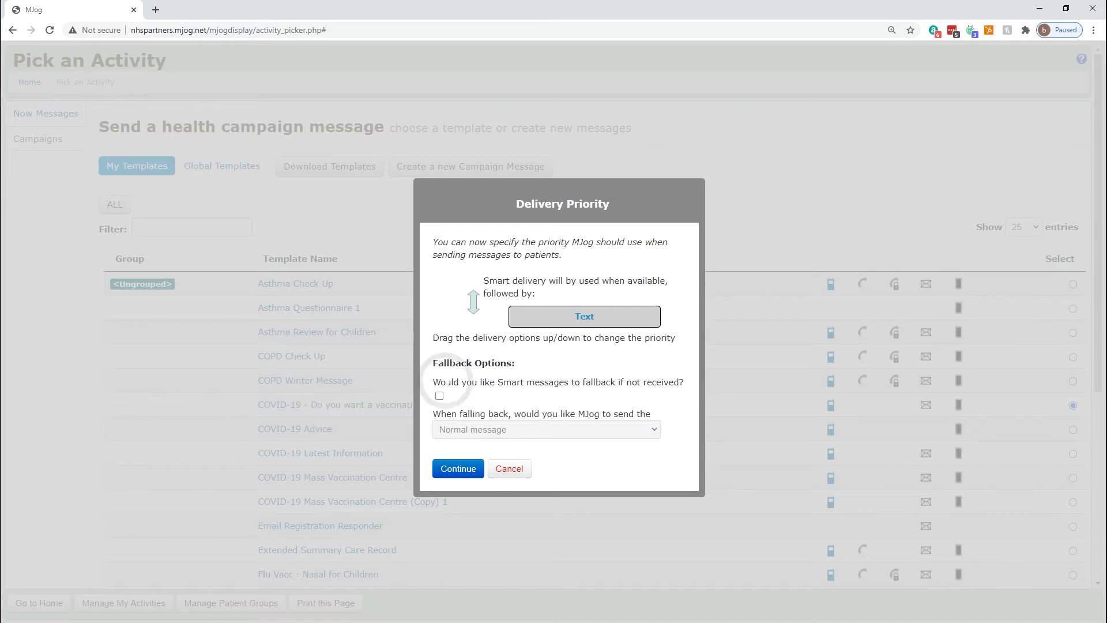
left_click_drag(446, 382, 679, 381)
left_click(439, 396)
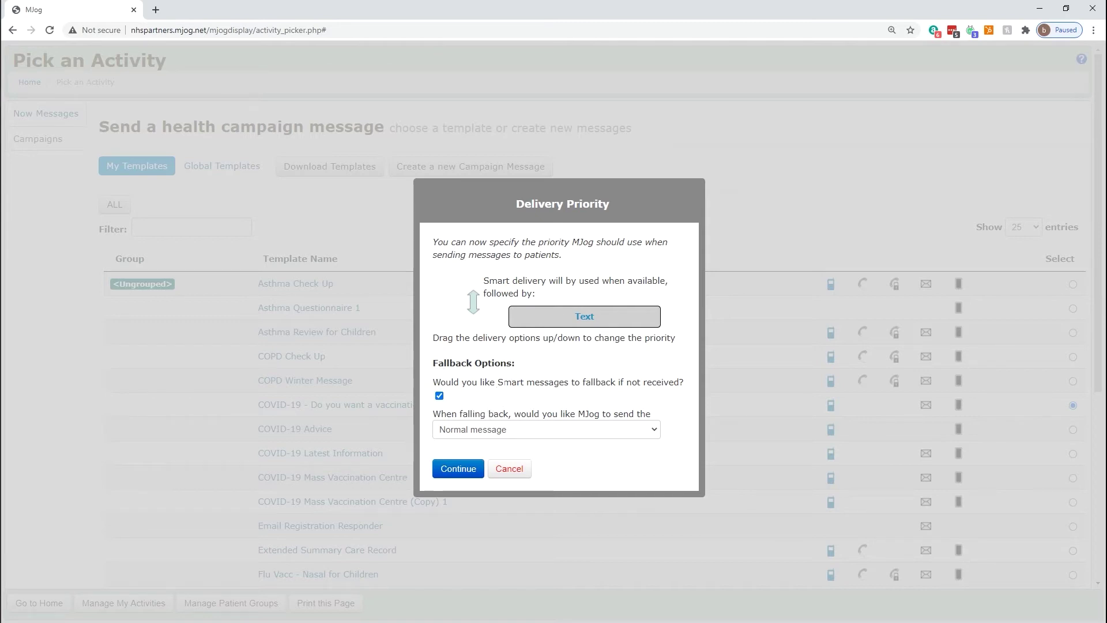
left_click(498, 382)
left_click(458, 470)
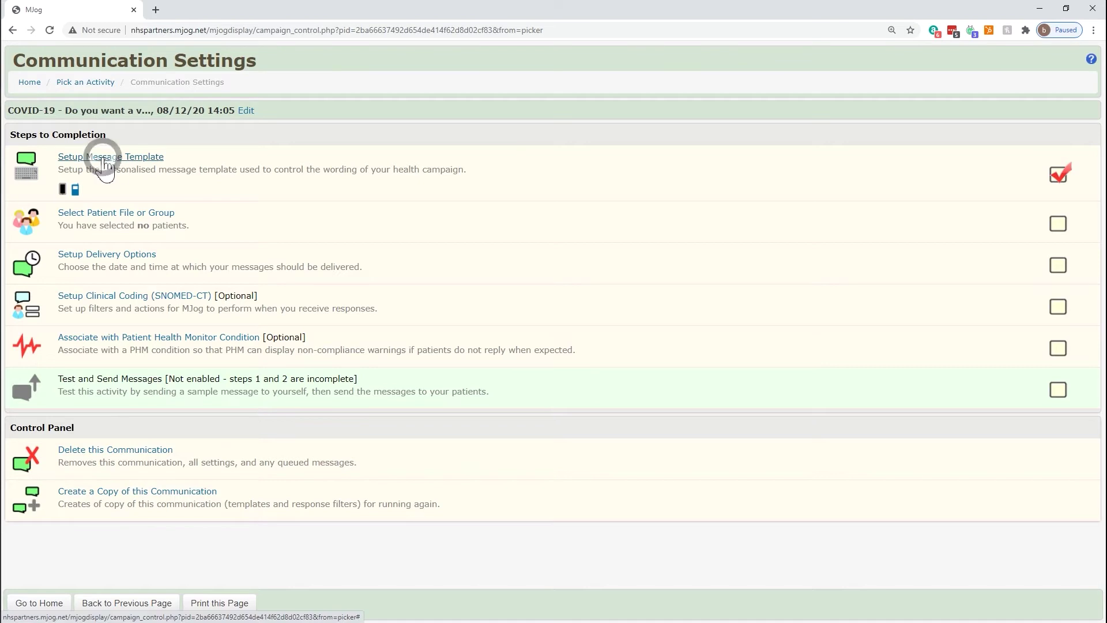
- Review the campaign's smart and text message templates and accept both without editing the wording
left_click(105, 157)
left_click_drag(807, 322, 796, 456)
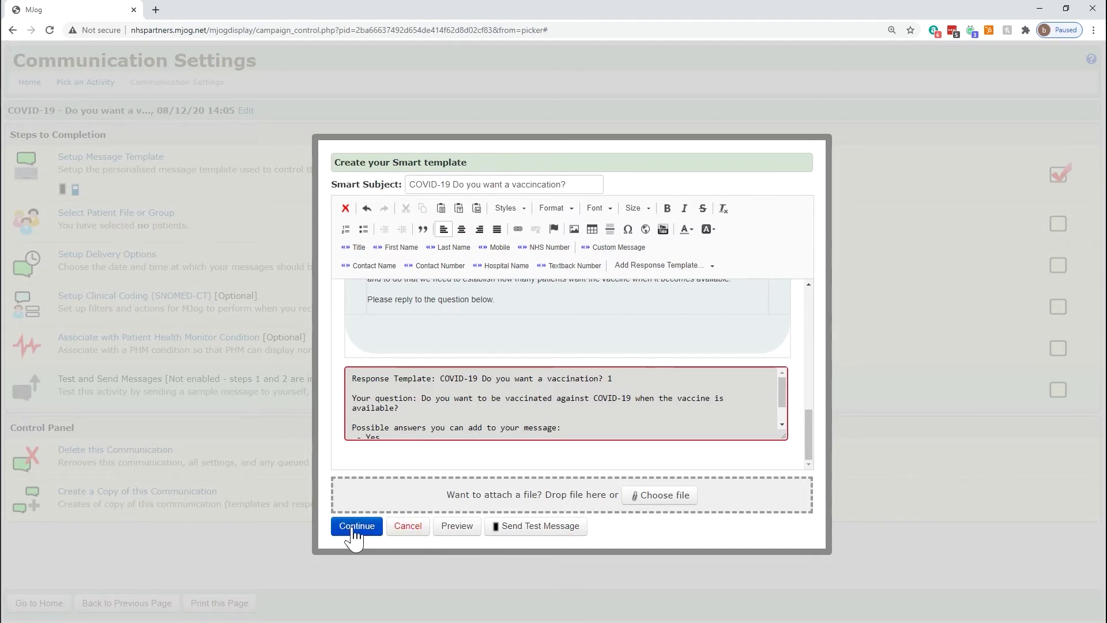
left_click(352, 527)
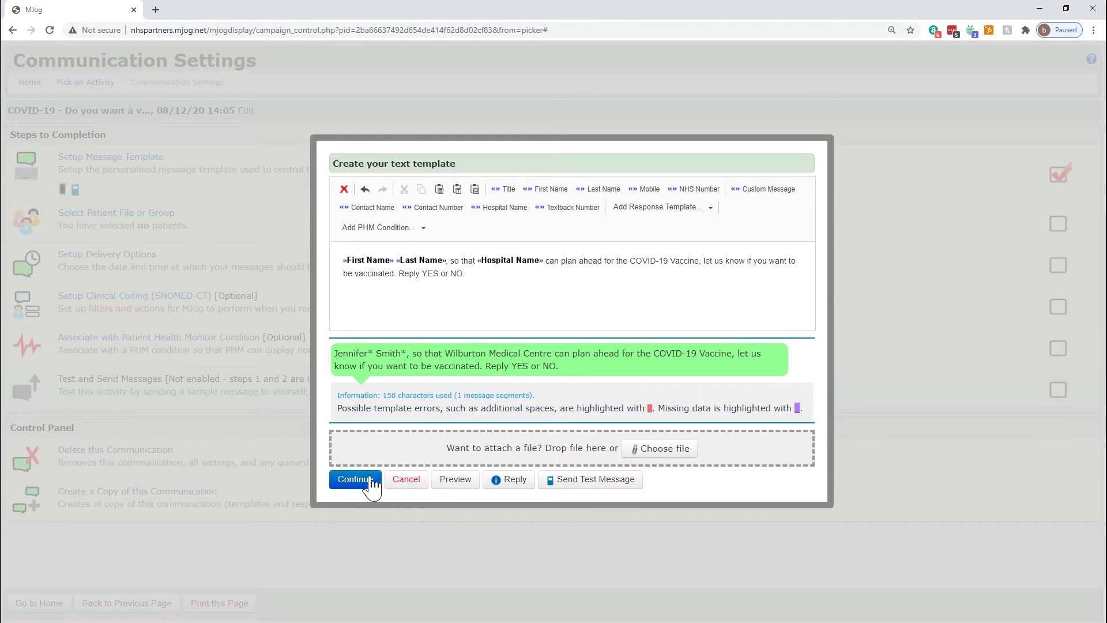
left_click(367, 480)
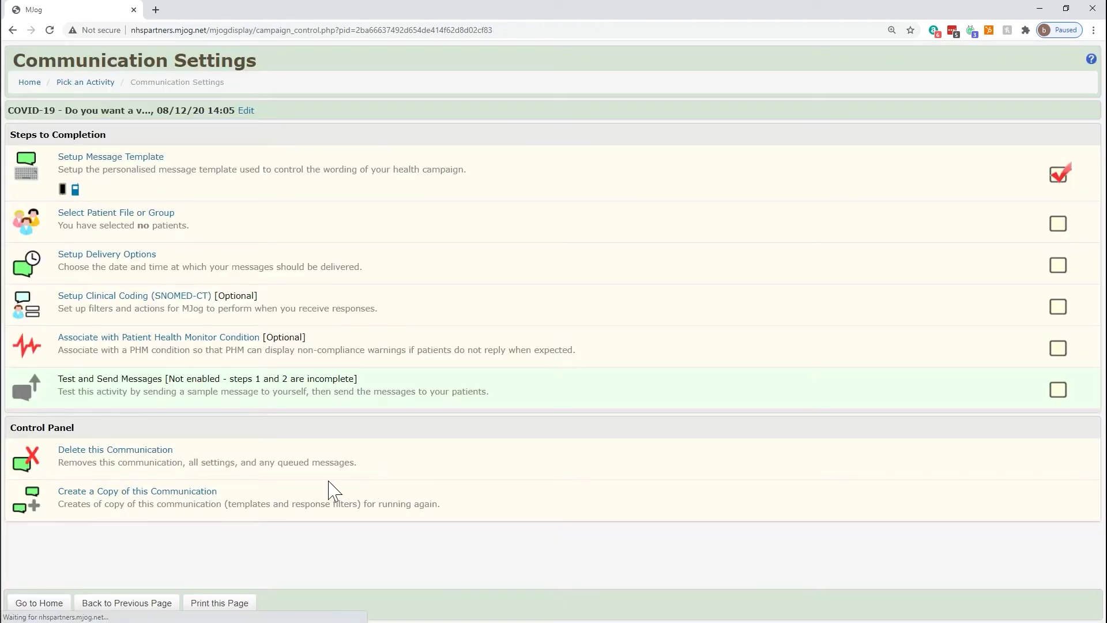
- Upload the patient file "USE THIS.csv" from the Desktop and start adding its patients to the health campaign
left_click_drag(174, 213, 57, 214)
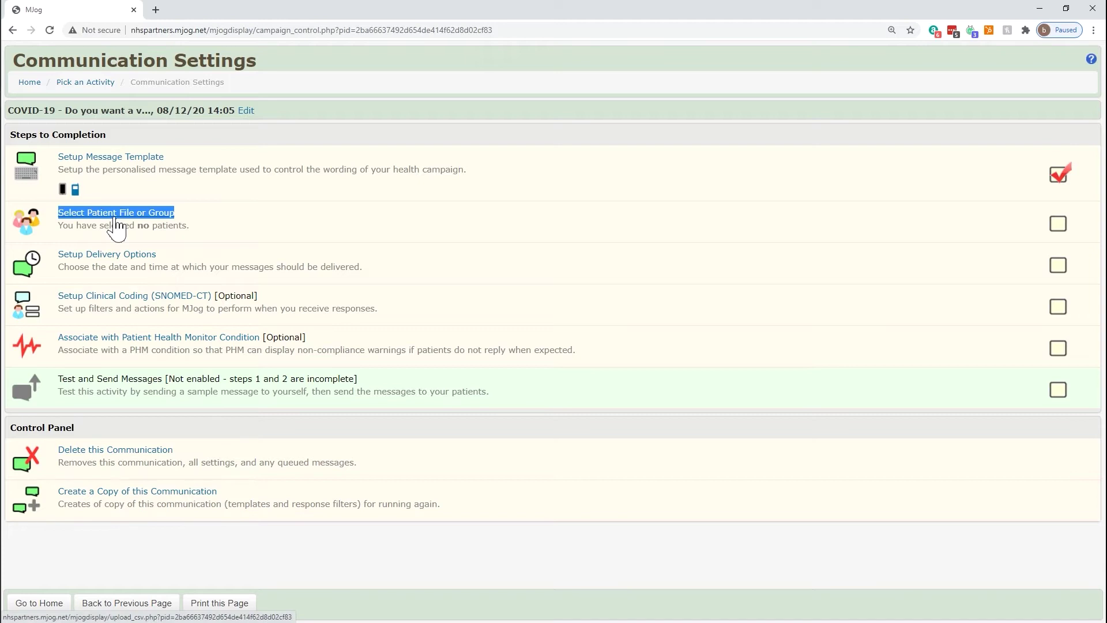
left_click(116, 217)
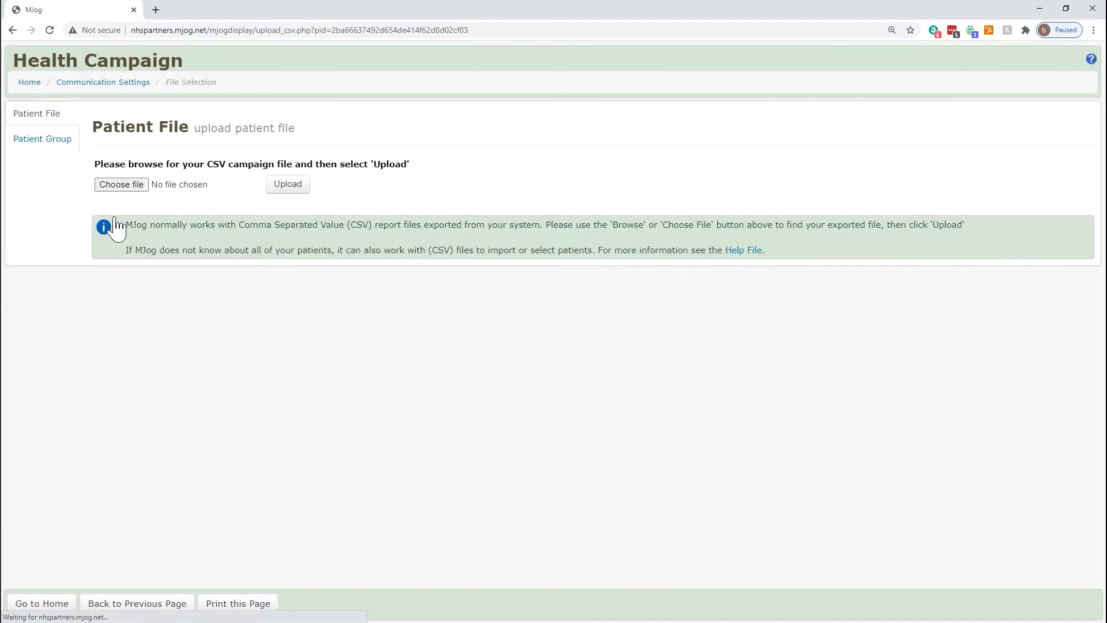
left_click(124, 186)
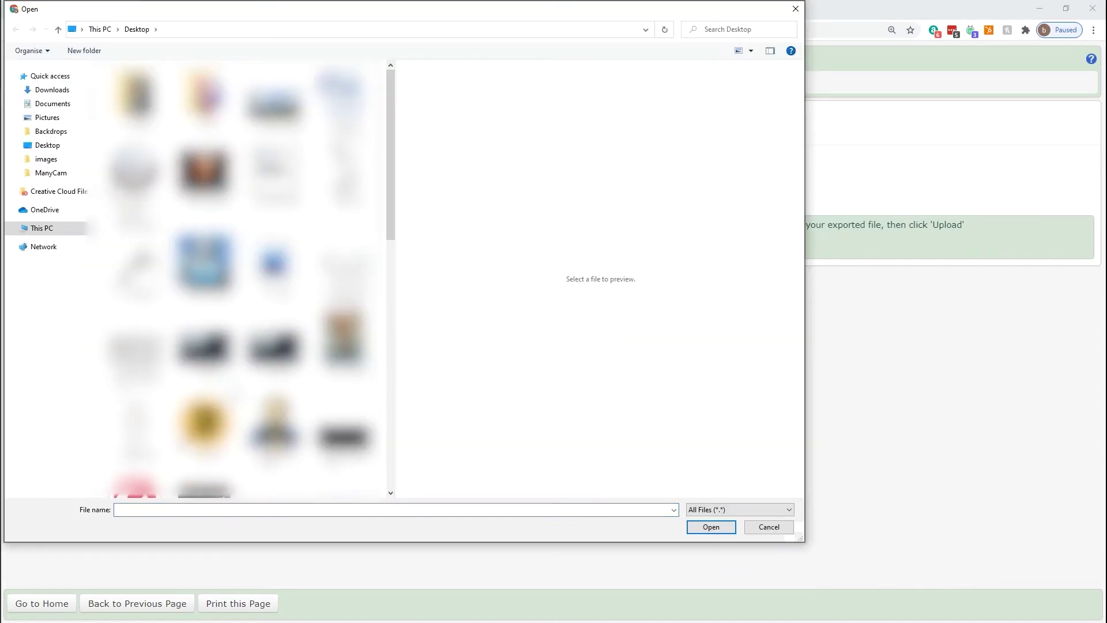
scroll(242, 380, "down", 5)
left_click(346, 359)
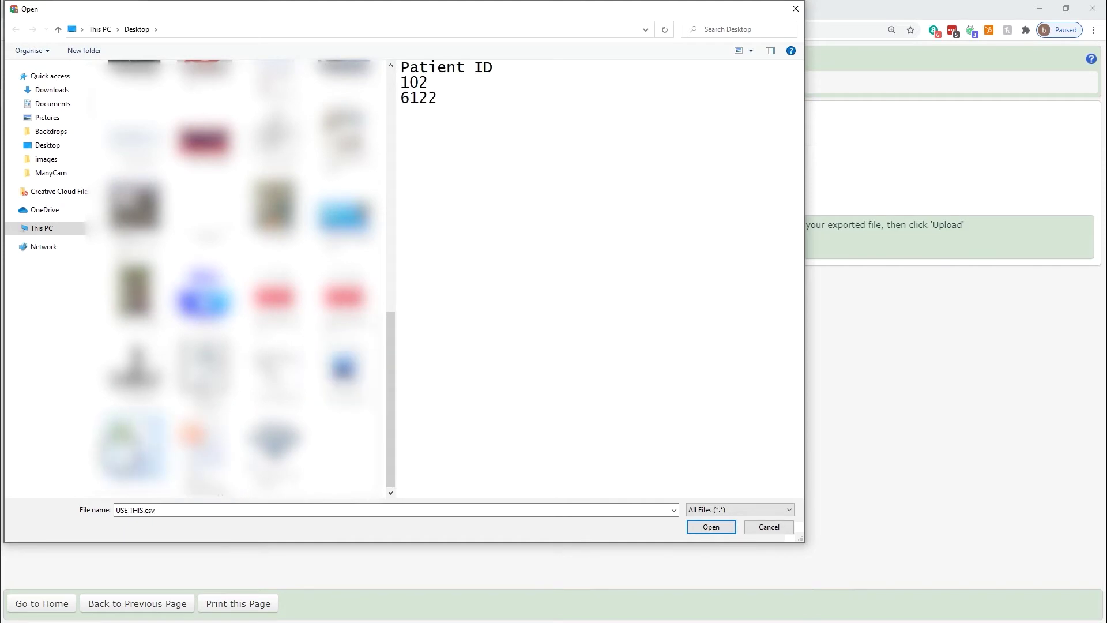
double_click(119, 455)
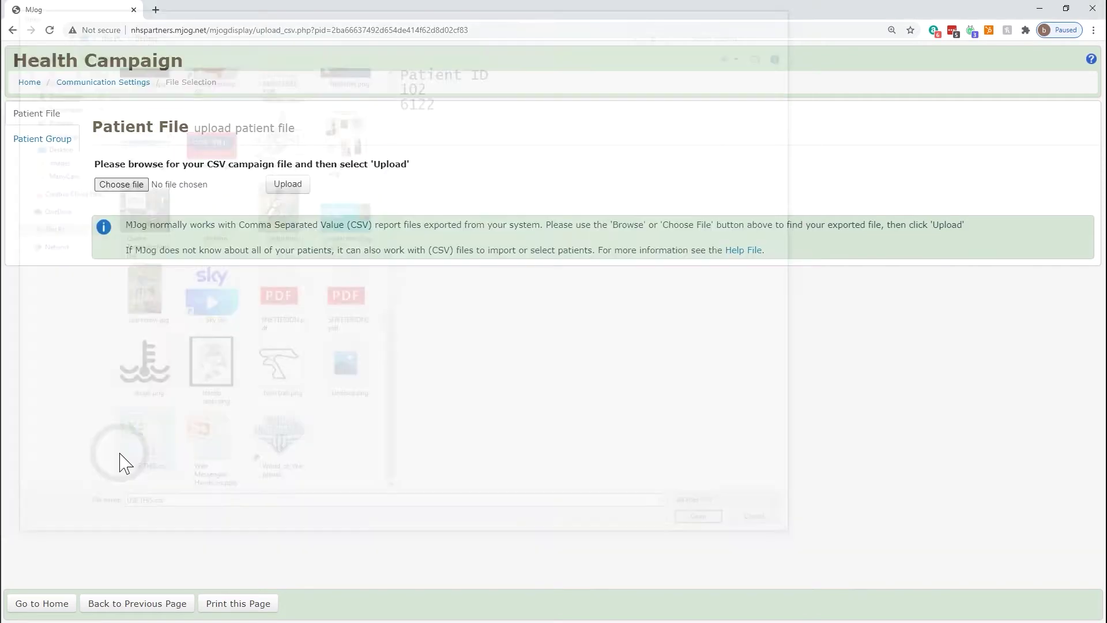
left_click(288, 184)
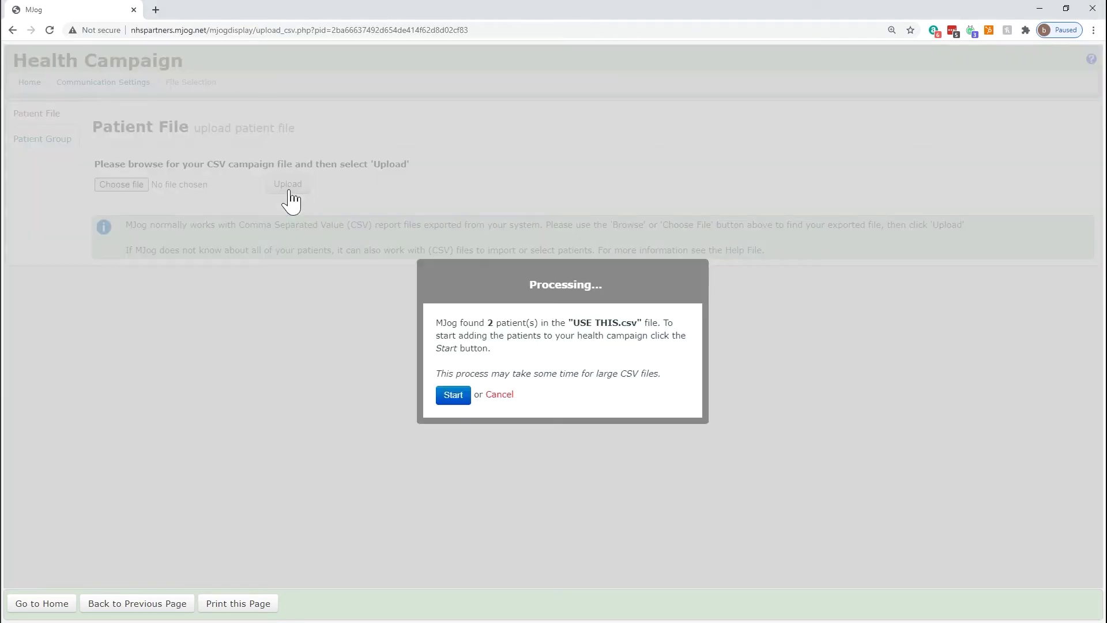
left_click(453, 397)
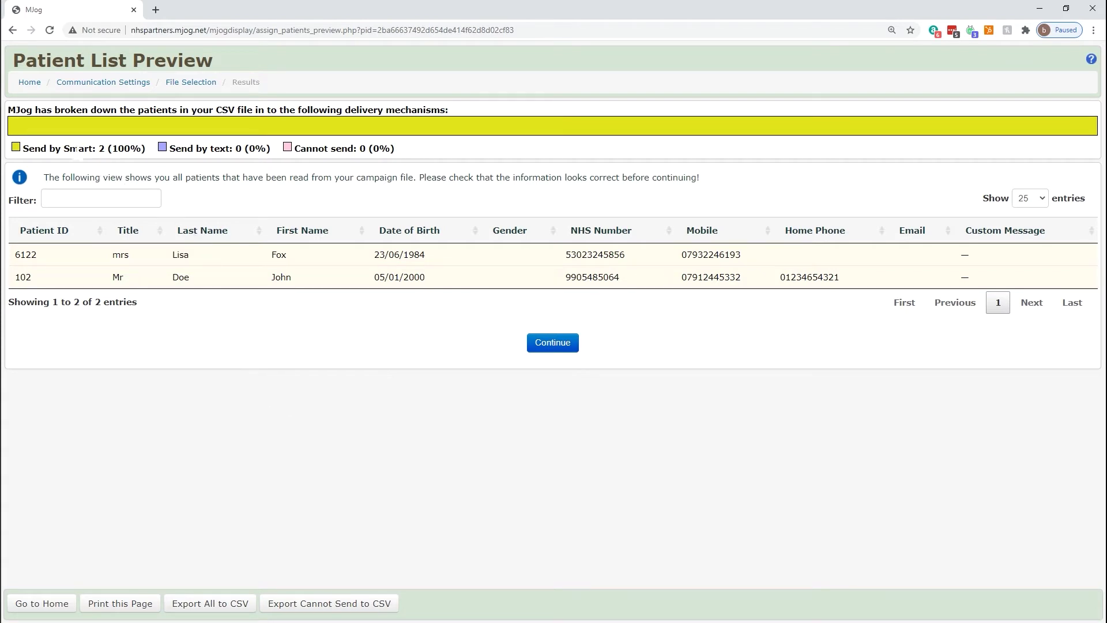
- Review the delivery breakdown by Smart, text and cannot send, note the cannot-send export option, and accept the patient list
left_click_drag(64, 148, 106, 148)
left_click_drag(208, 149, 250, 149)
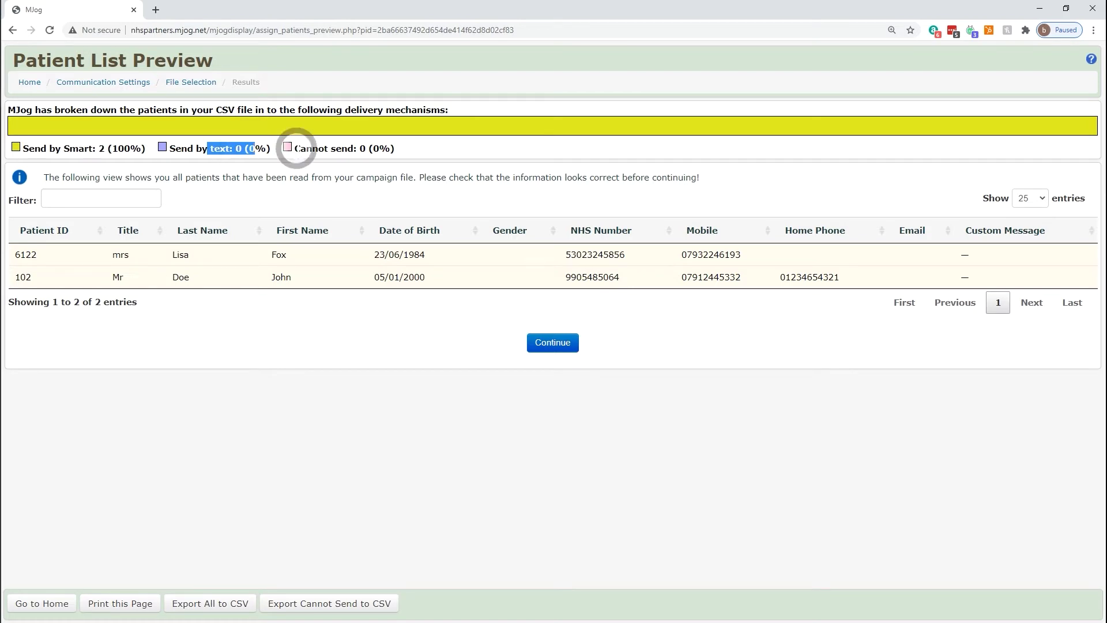
mouse_move(294, 148)
left_mouse_down()
mouse_move(367, 149)
mouse_move(294, 148)
left_mouse_up()
triple_click(406, 151)
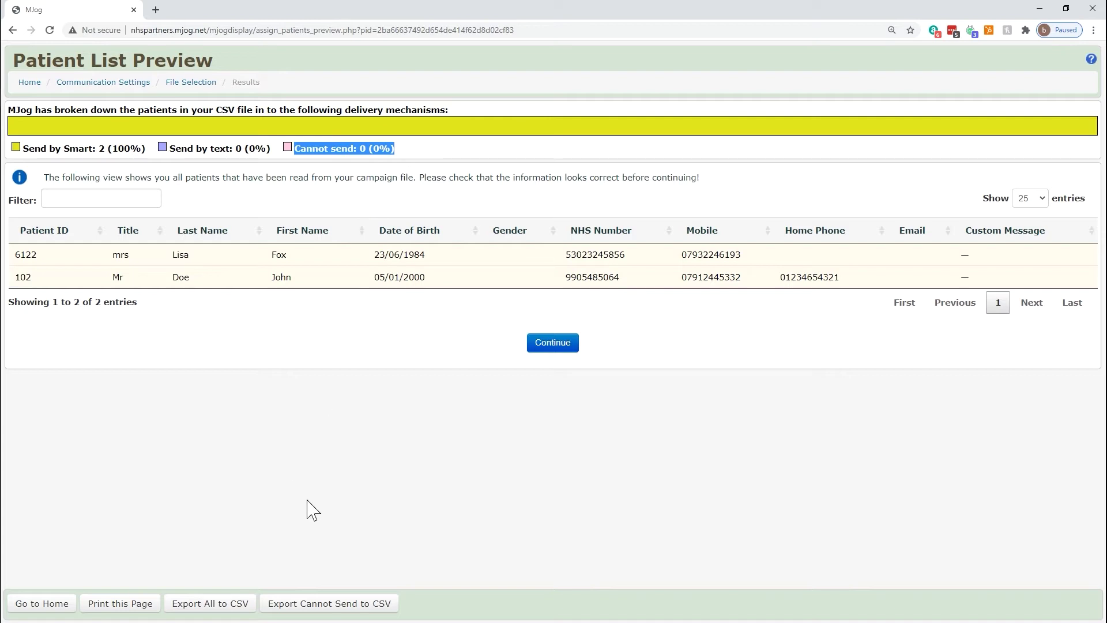
left_click_drag(430, 604, 264, 604)
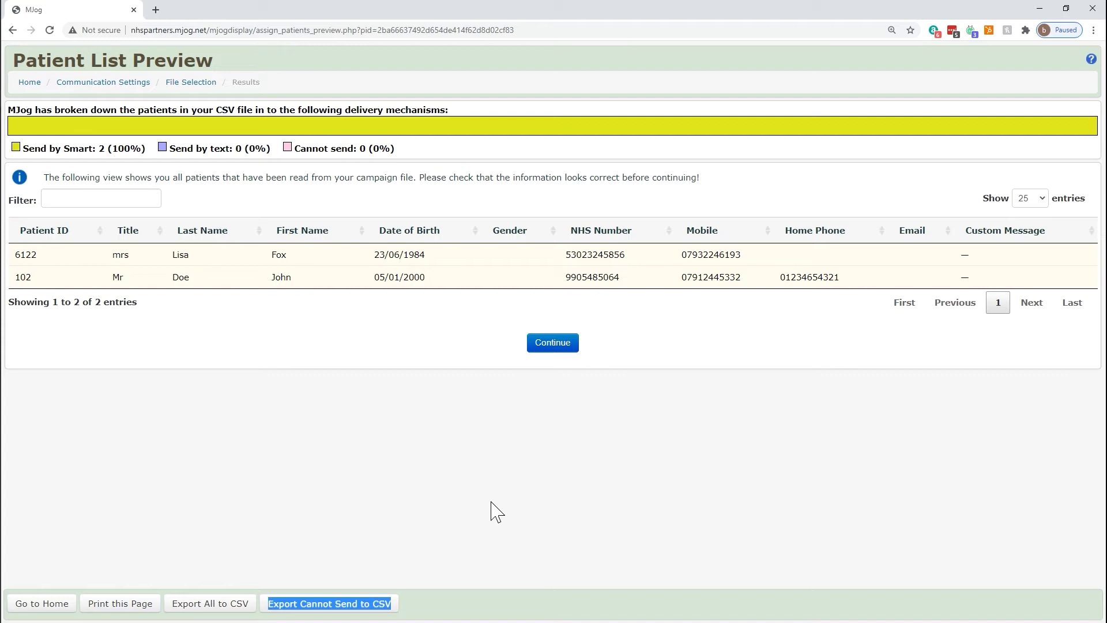
left_click(552, 342)
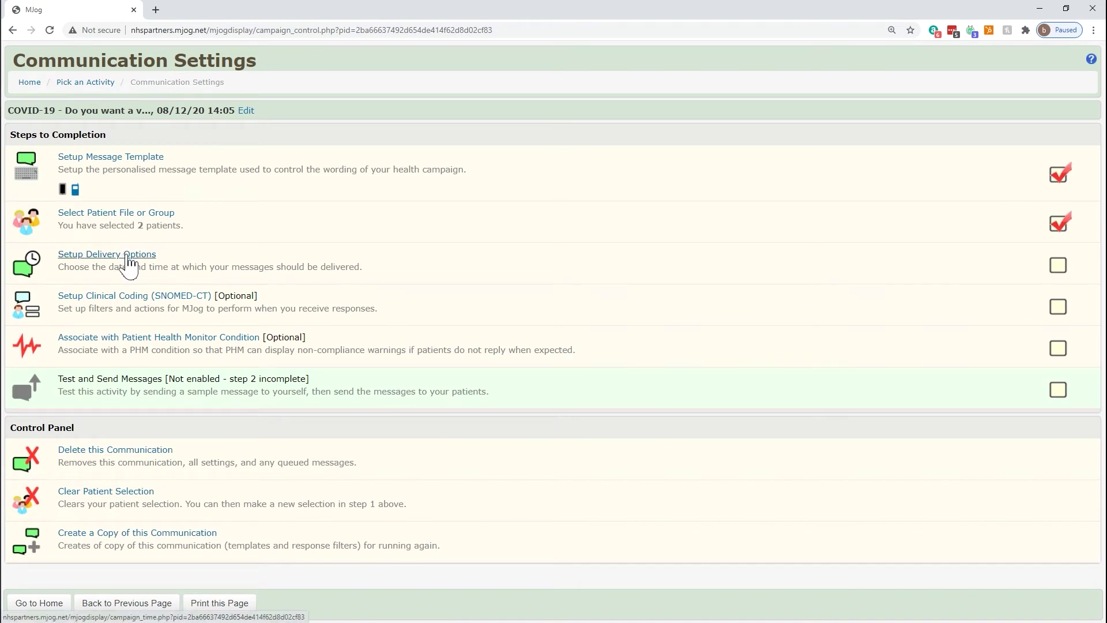
- Schedule delivery for 9, 10, 11, 14 and 15 December 2020 during the daytime and save the delivery options
left_click(128, 264)
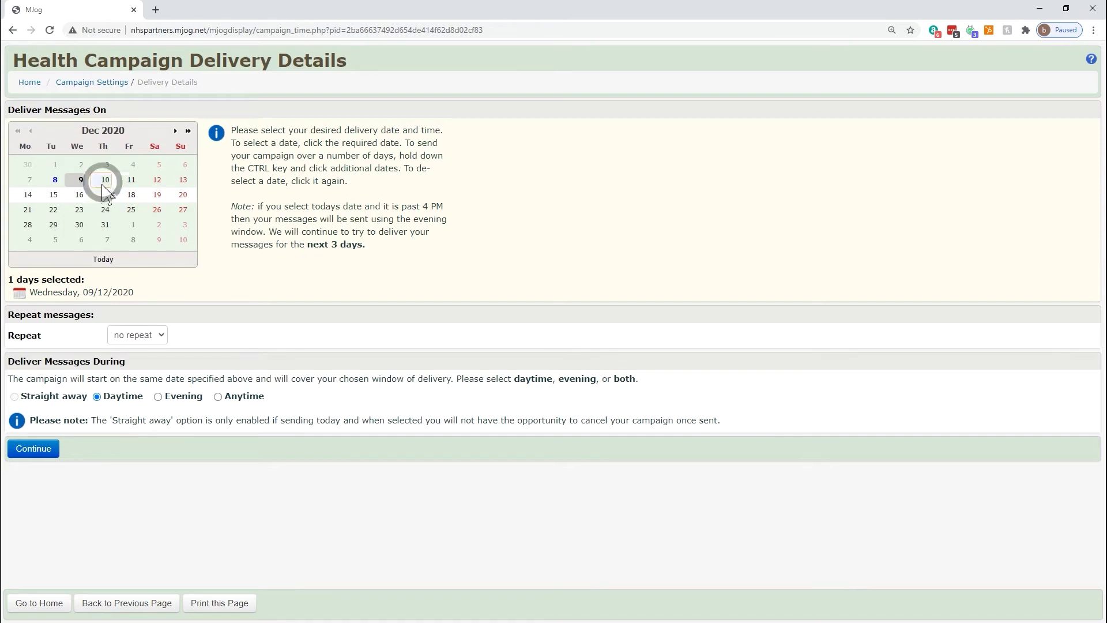
left_click(26, 194, "ctrl")
left_click(53, 194, "ctrl")
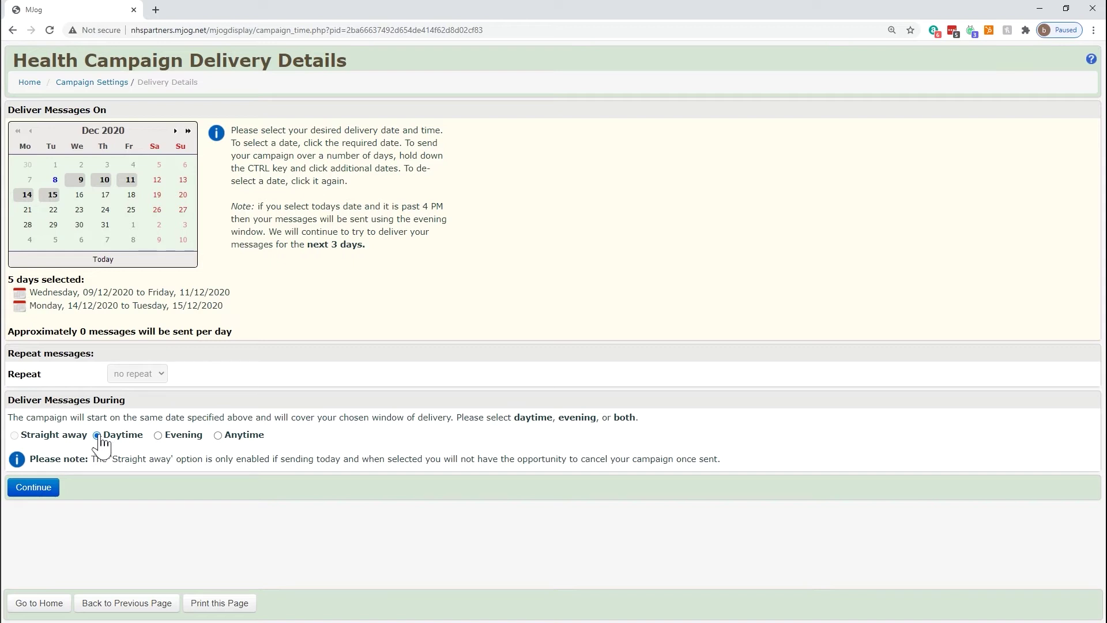
left_click(37, 491)
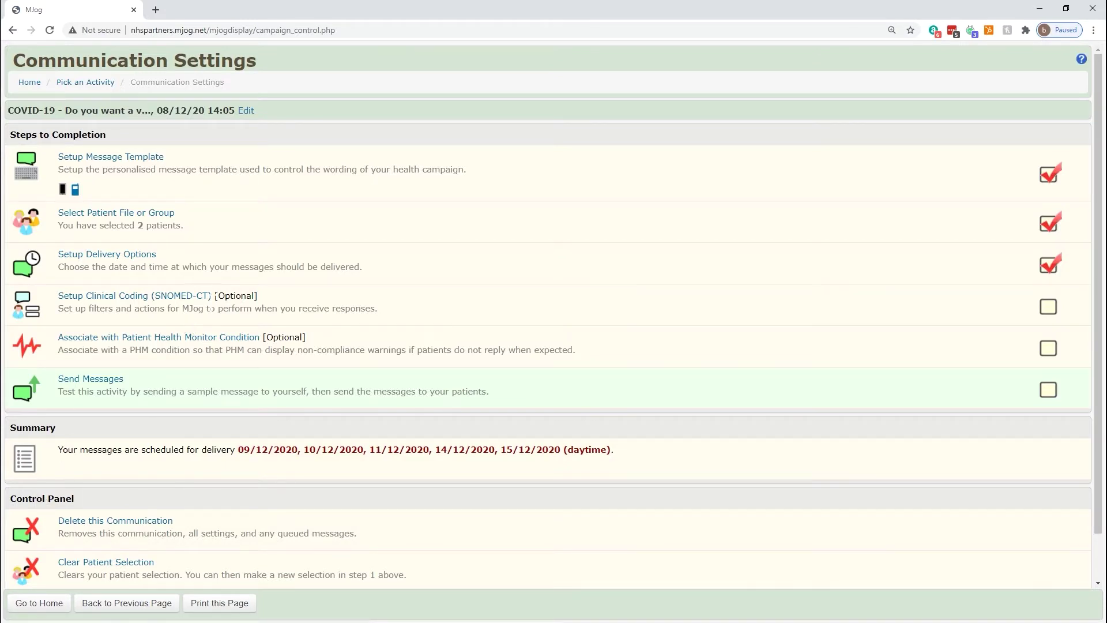
- Open the optional SNOMED-CT clinical coding setup, review the Smart response filters and switch to the Text response filters
left_click_drag(230, 295, 58, 296)
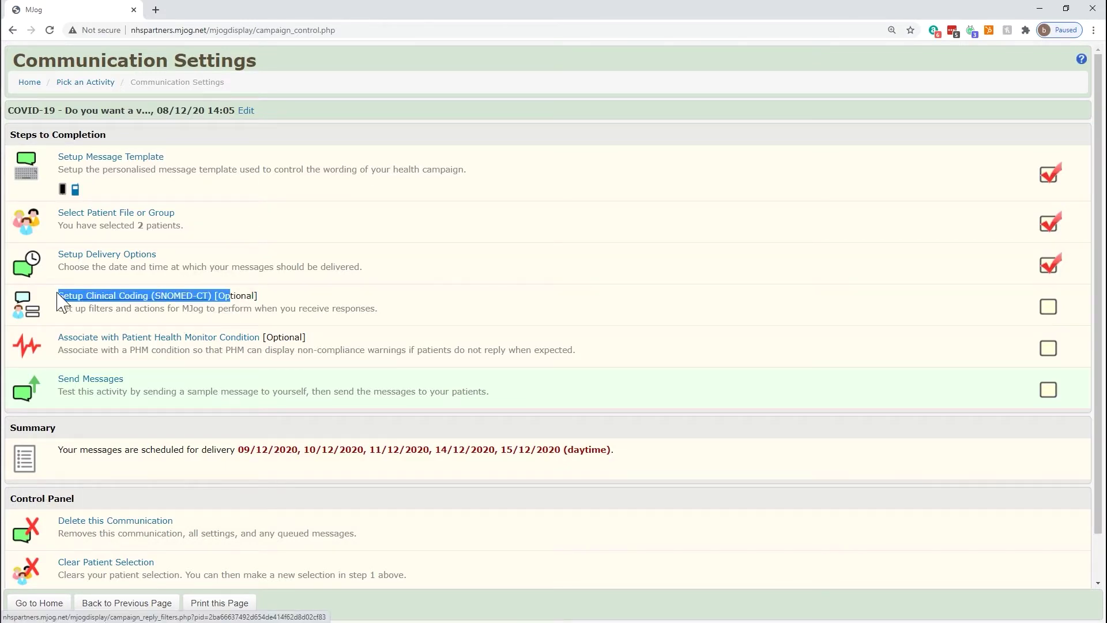
left_click(113, 301)
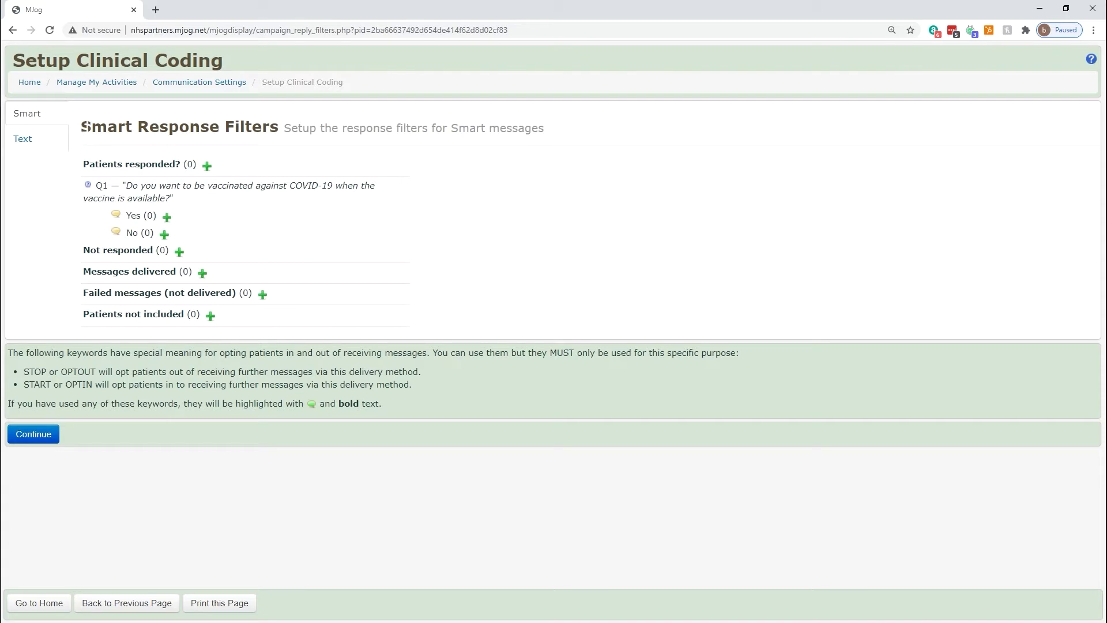
left_click_drag(82, 125, 135, 126)
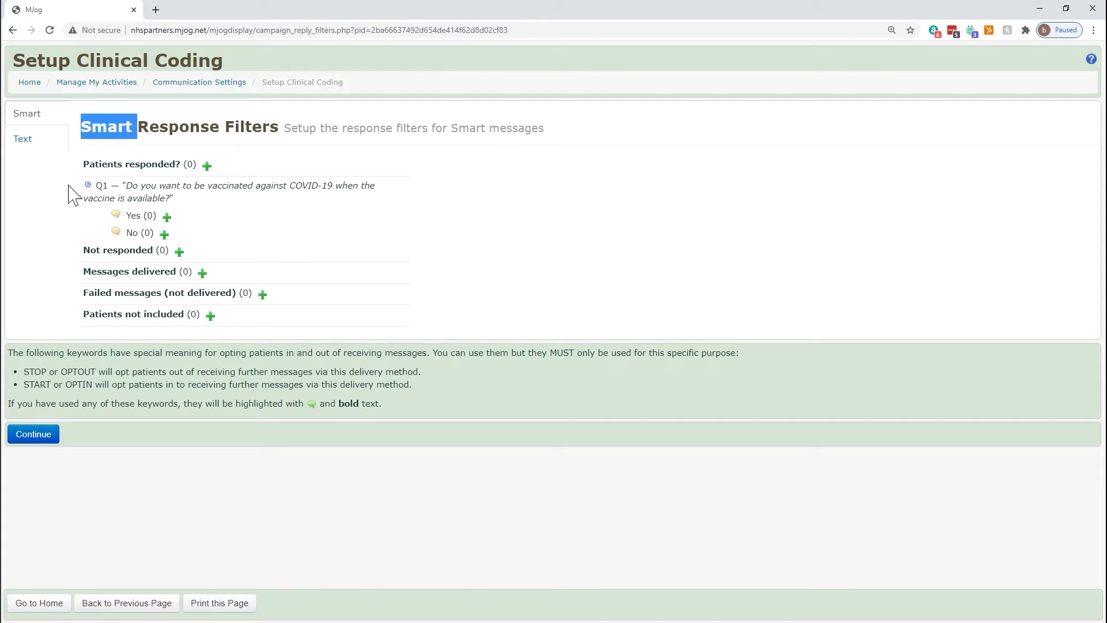
left_click(23, 141)
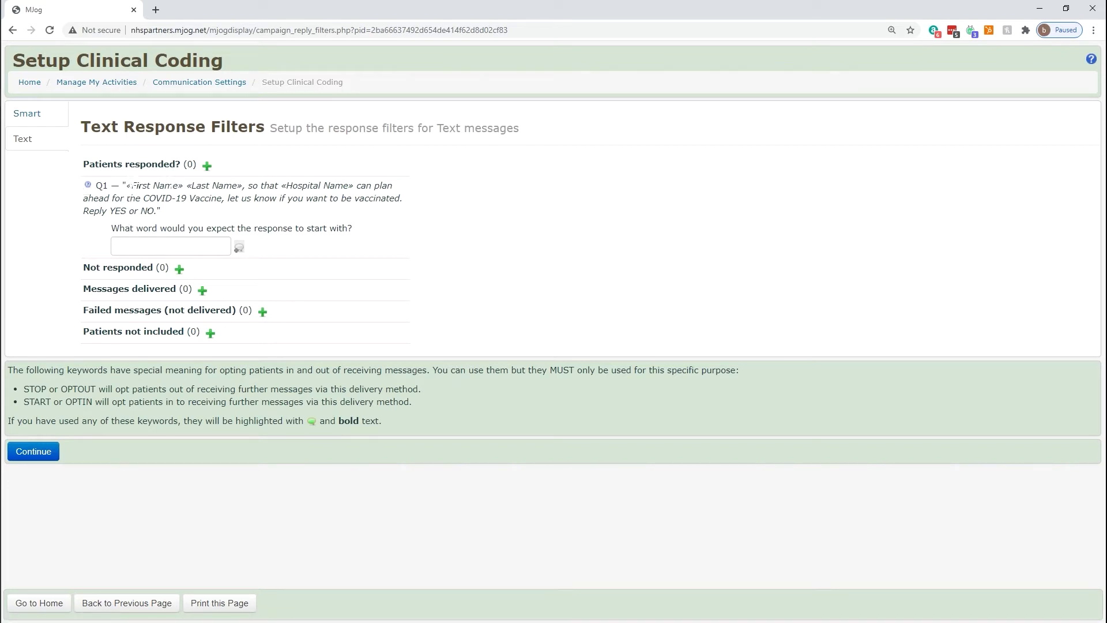
- Add "YES" and "No" as expected reply words for question 1 of the text message
left_click_drag(110, 211, 140, 210)
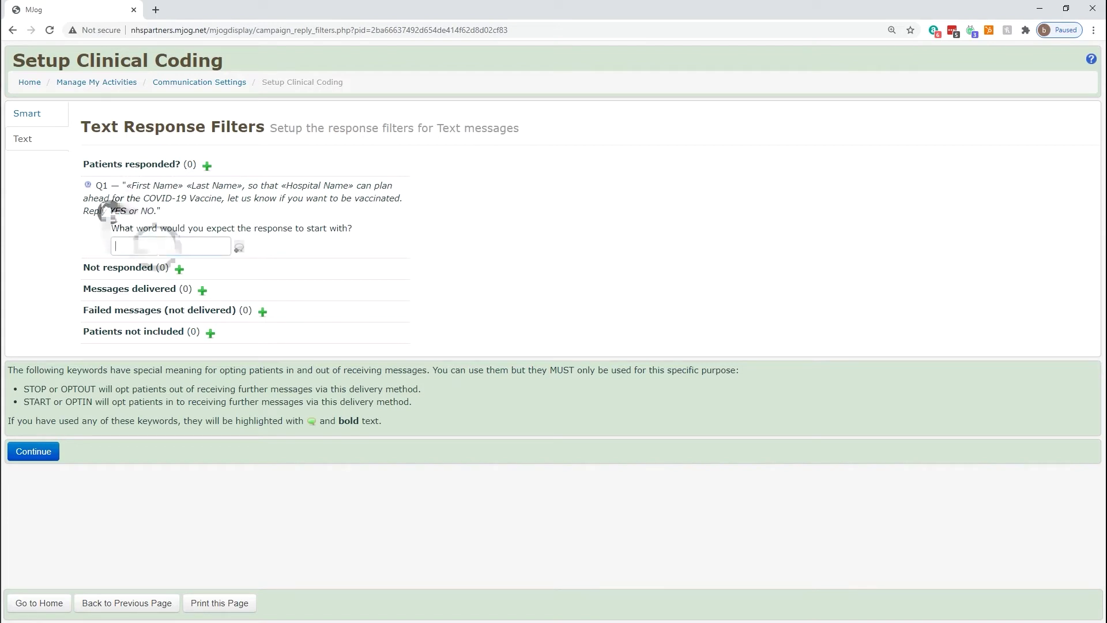
left_click(173, 246)
type("YES")
left_click(239, 248)
left_click(180, 261)
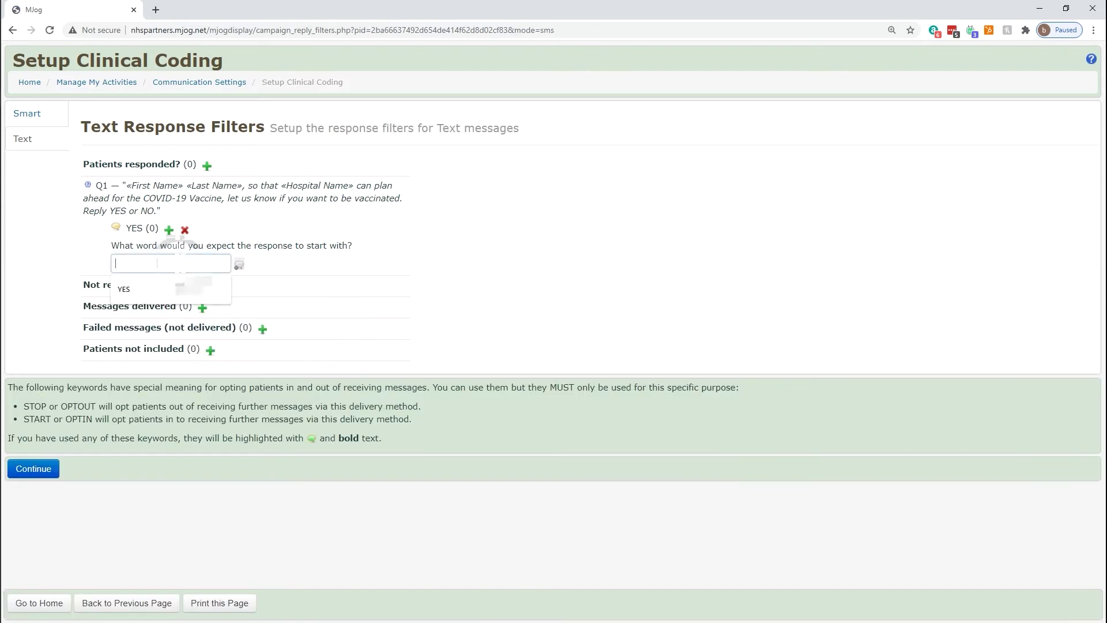
type("No")
key("Return")
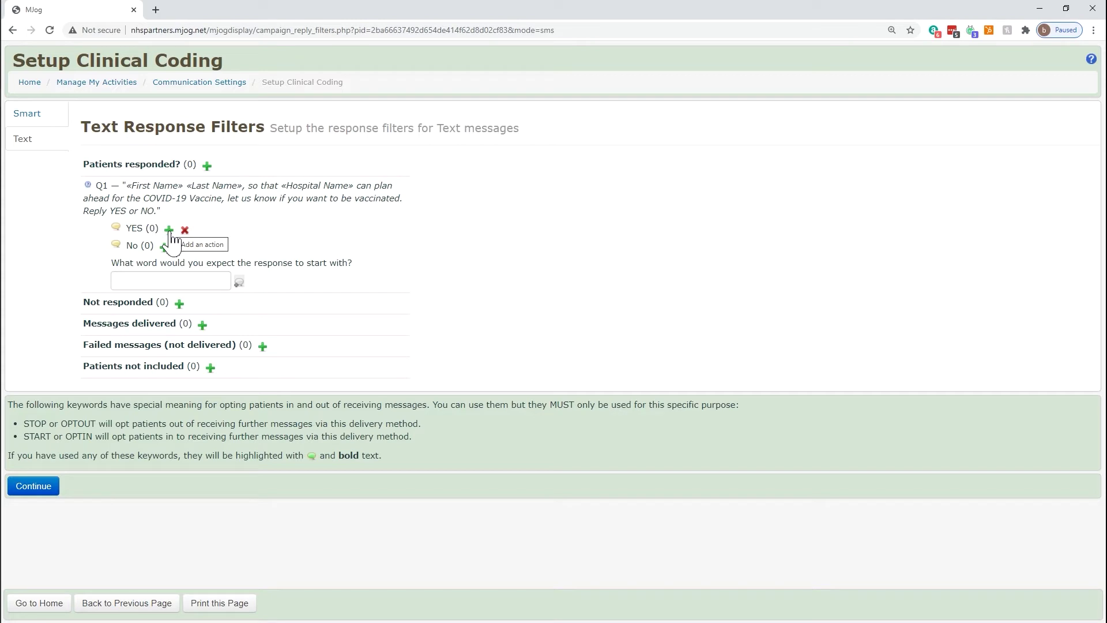
left_click(169, 230)
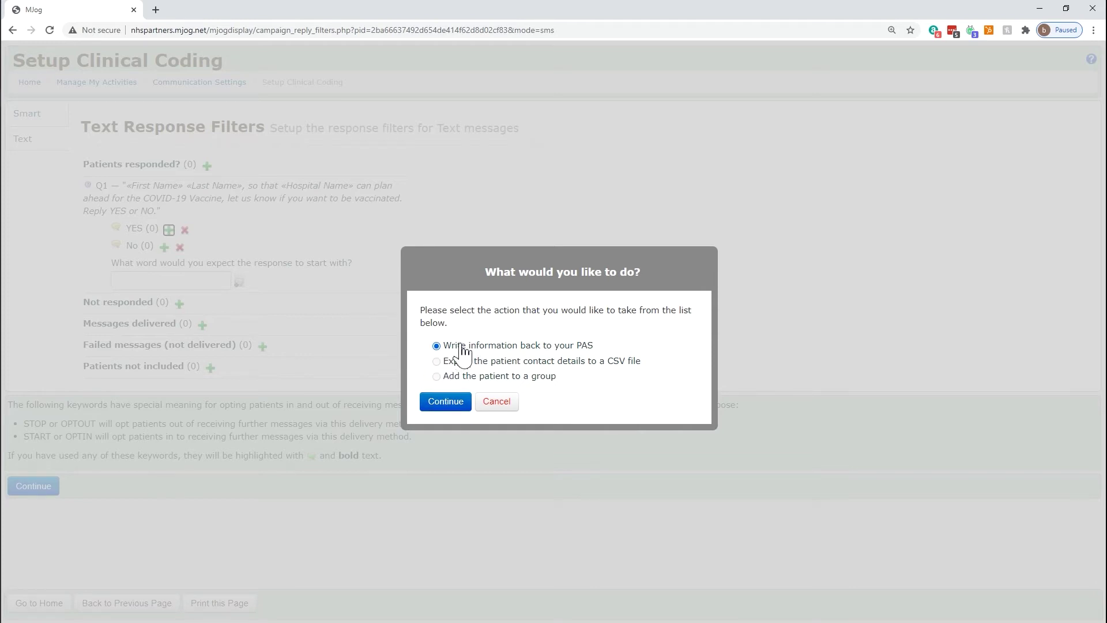
left_click(447, 404)
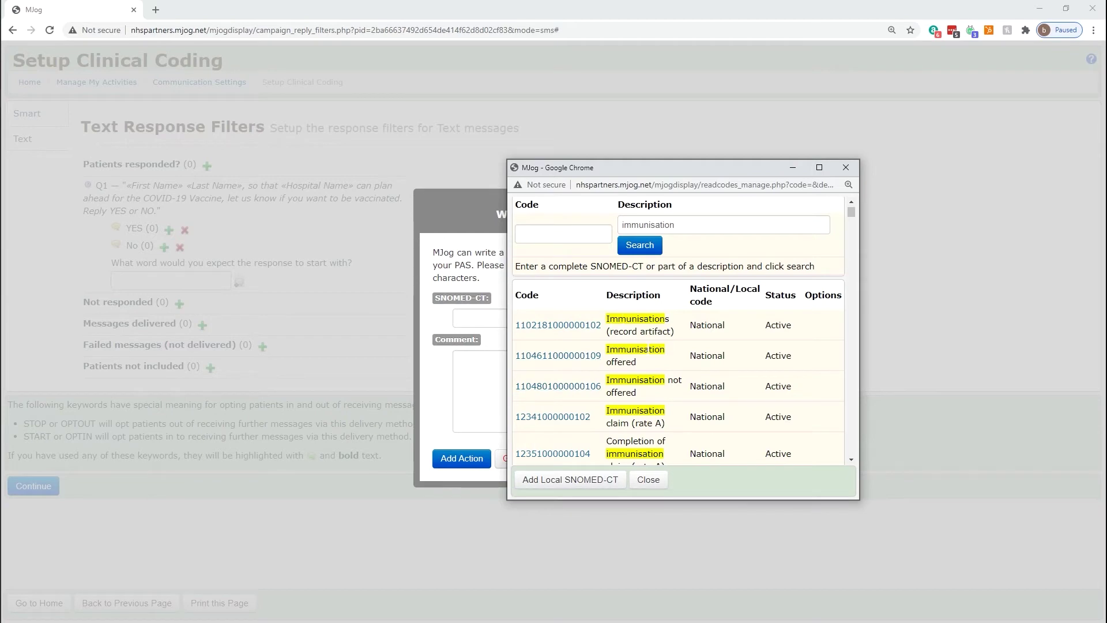
left_click(558, 356)
left_click(533, 392)
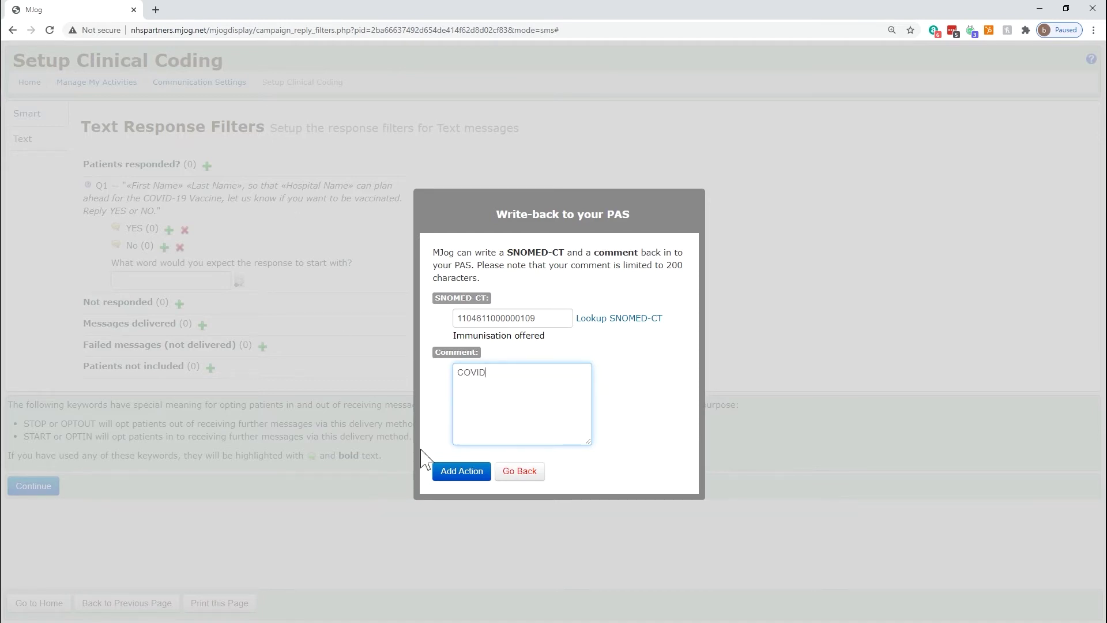
left_click(461, 471)
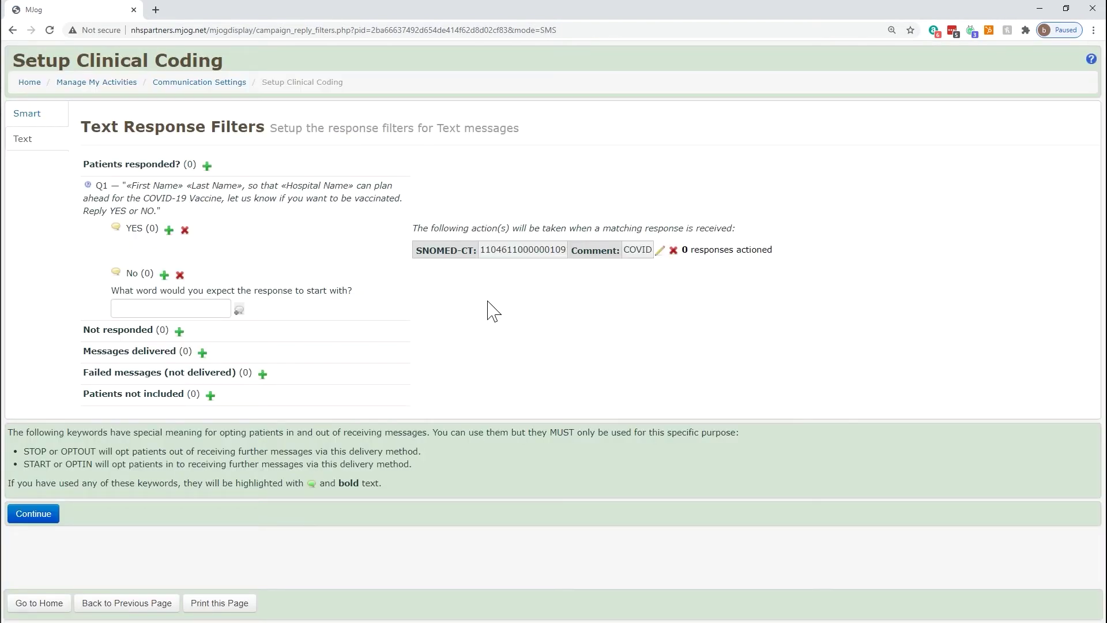
- Review the YES and No reply filters and start a PAS write-back action for delivered messages
left_click_drag(127, 228, 155, 229)
left_click_drag(128, 274, 171, 283)
left_click(426, 360)
left_click_drag(84, 351, 170, 351)
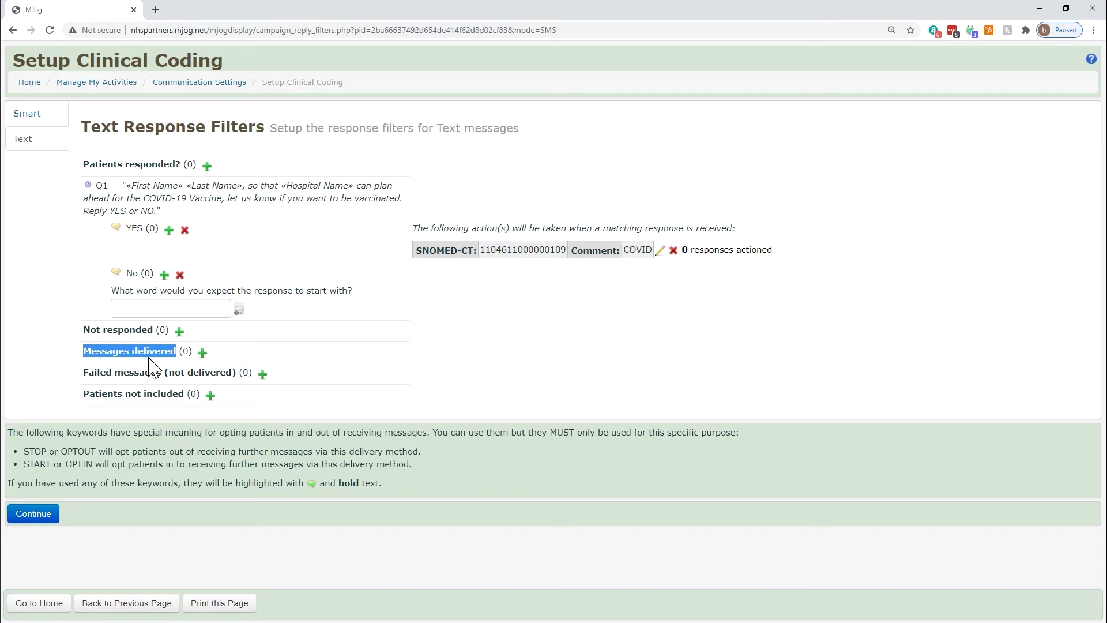
left_click(202, 352)
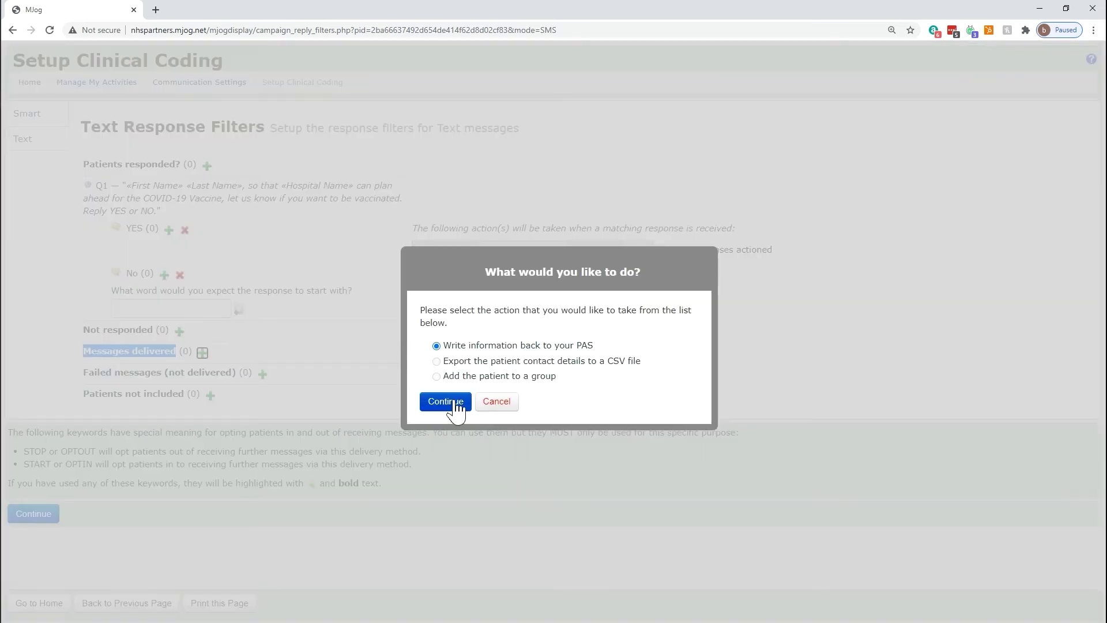
left_click(450, 400)
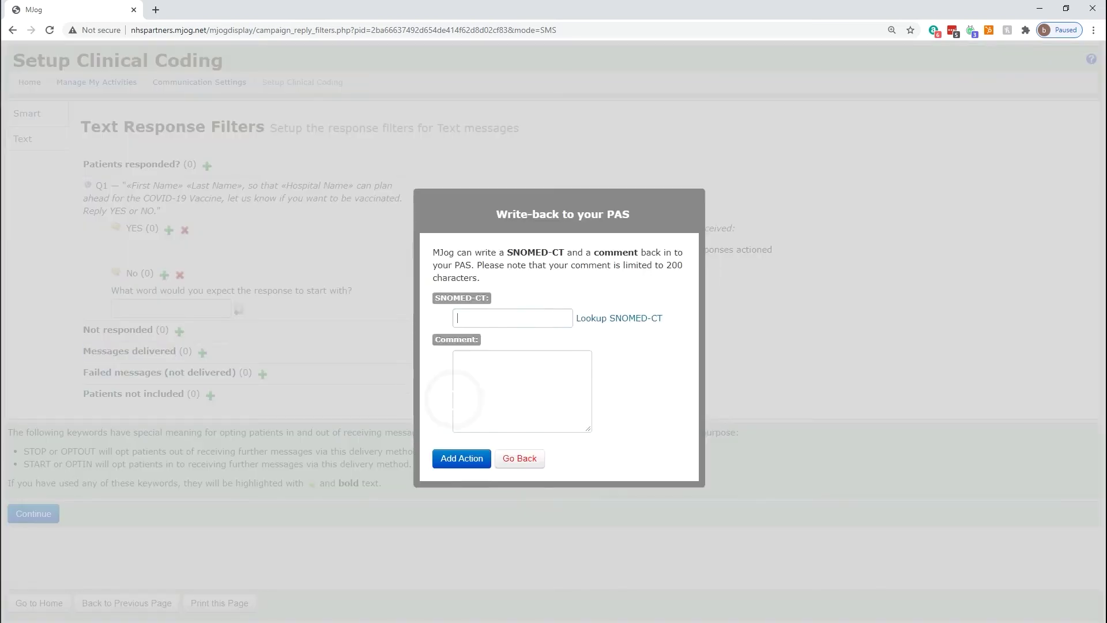
left_click(647, 318)
left_click_drag(9, 501, 527, 268)
left_click(474, 373)
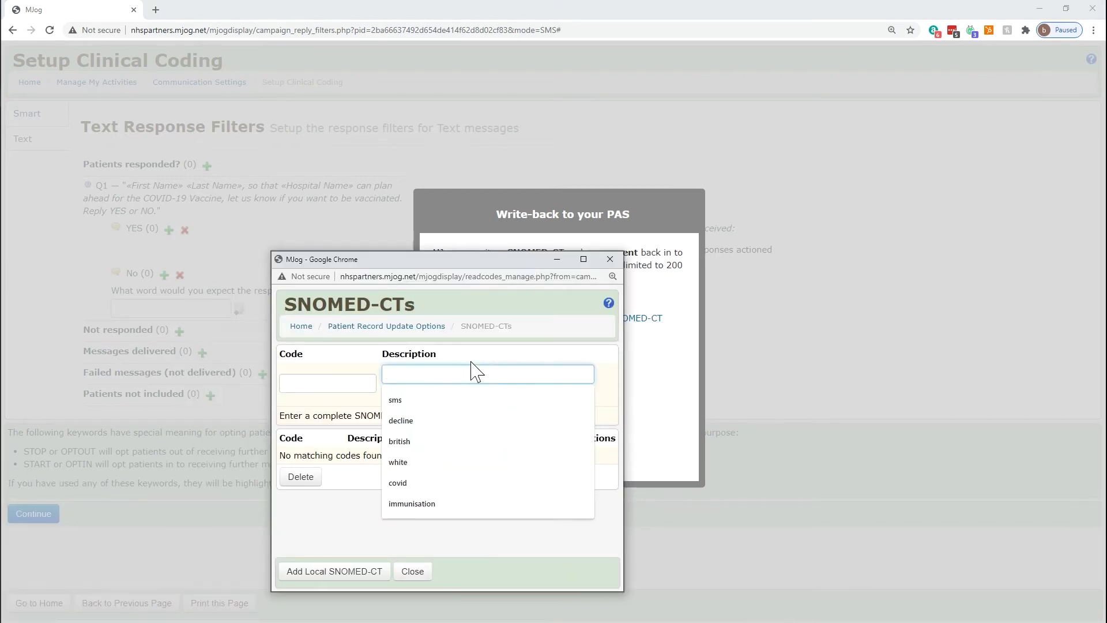
key("Escape")
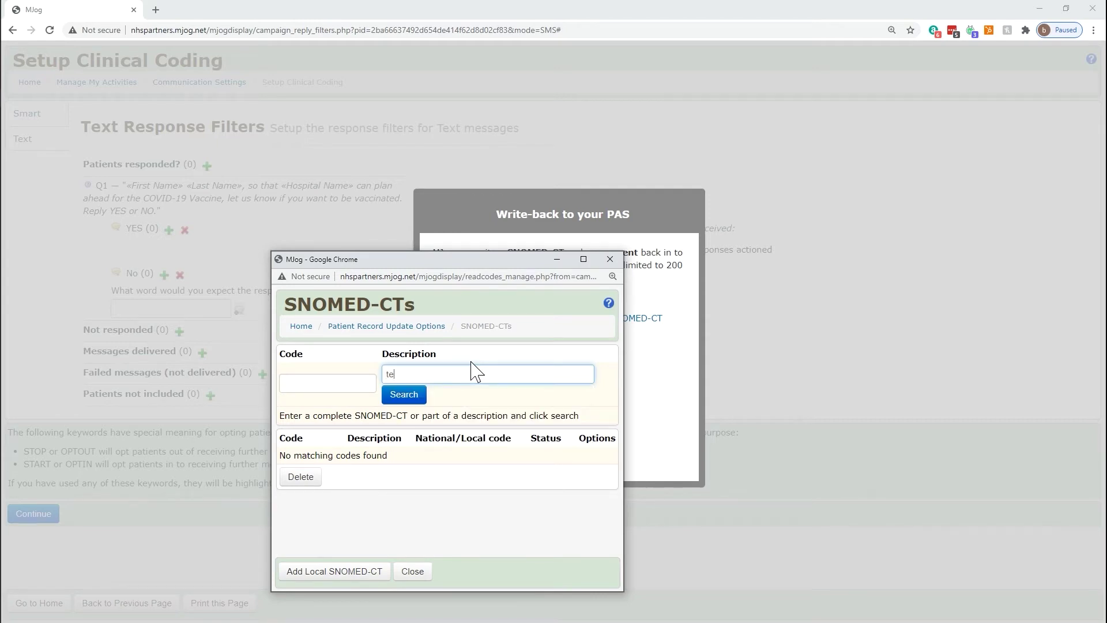
key("Return")
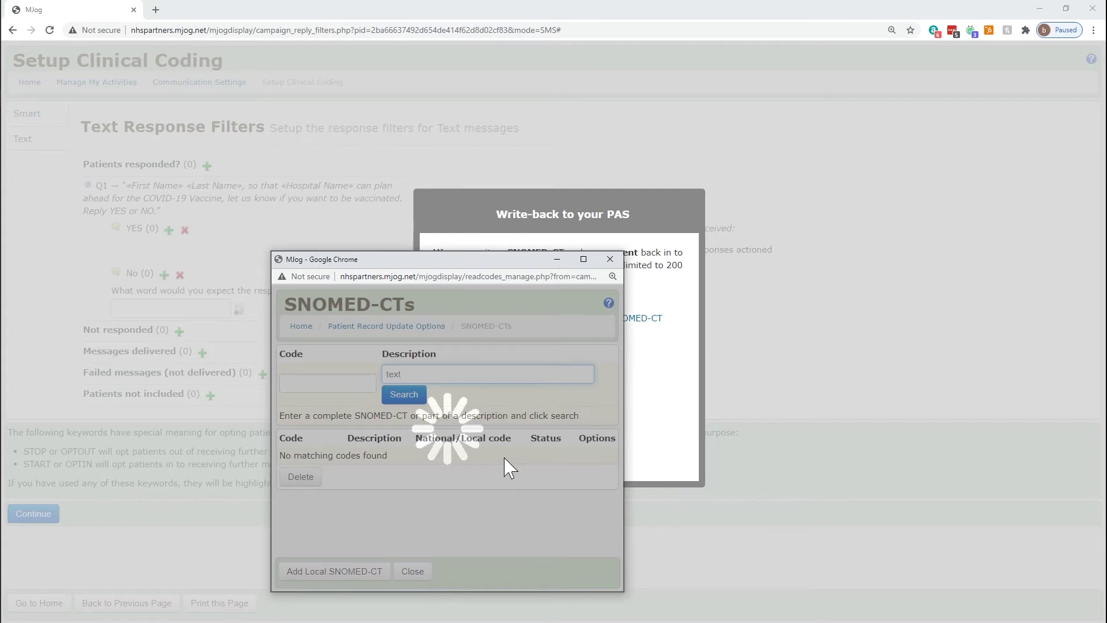
scroll(459, 417, "down", 4)
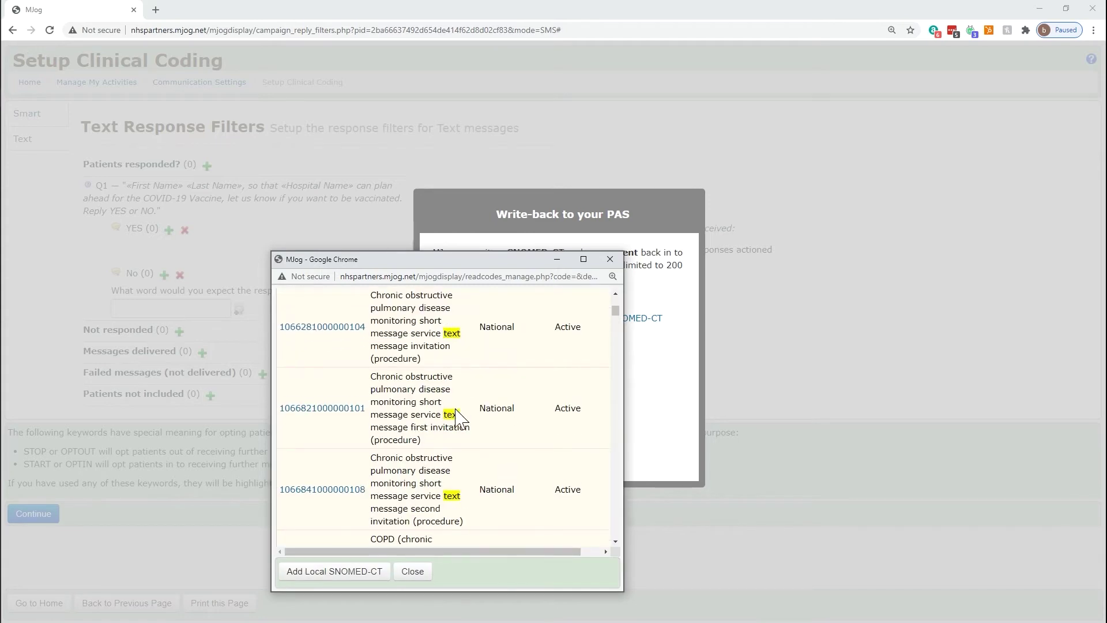
scroll(460, 416, "down", 10)
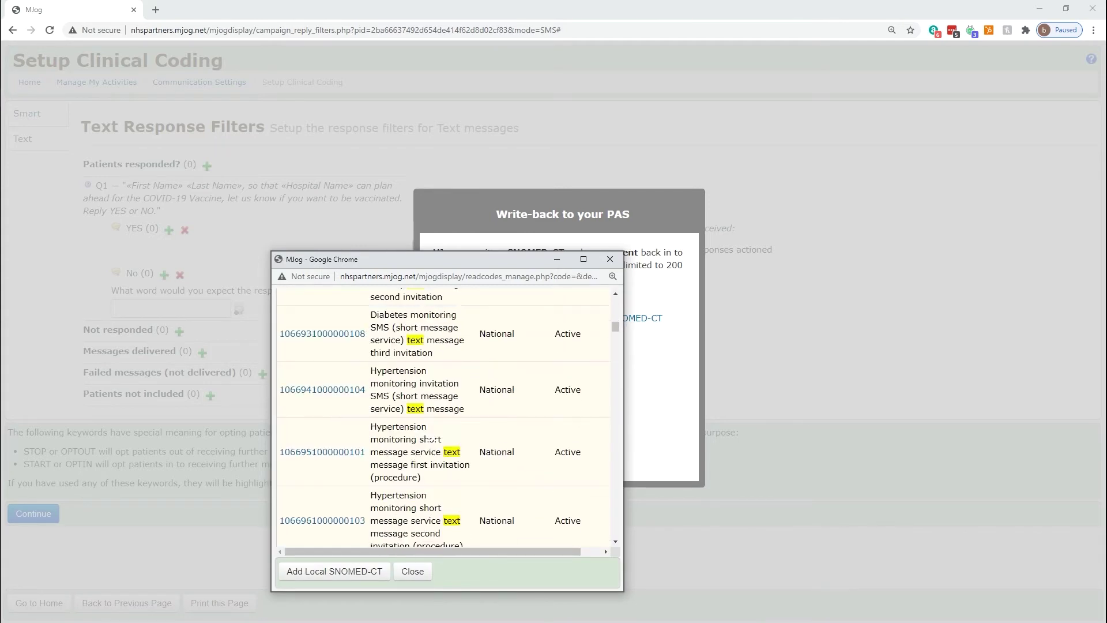
scroll(432, 440, "up", 2)
scroll(432, 438, "down", 5)
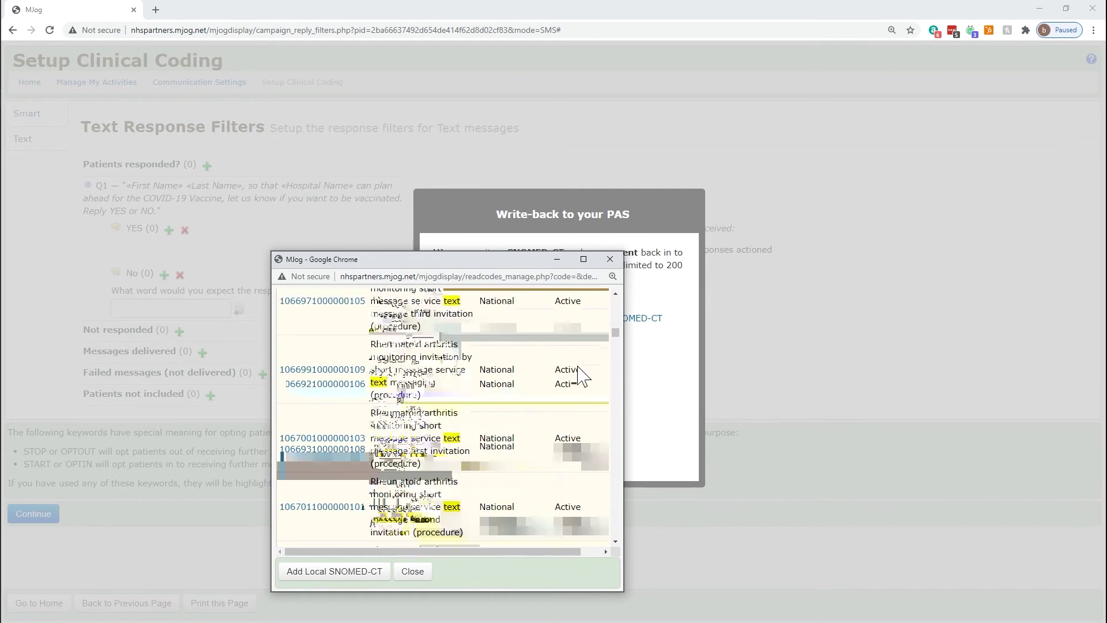
scroll(318, 429, "down", 5)
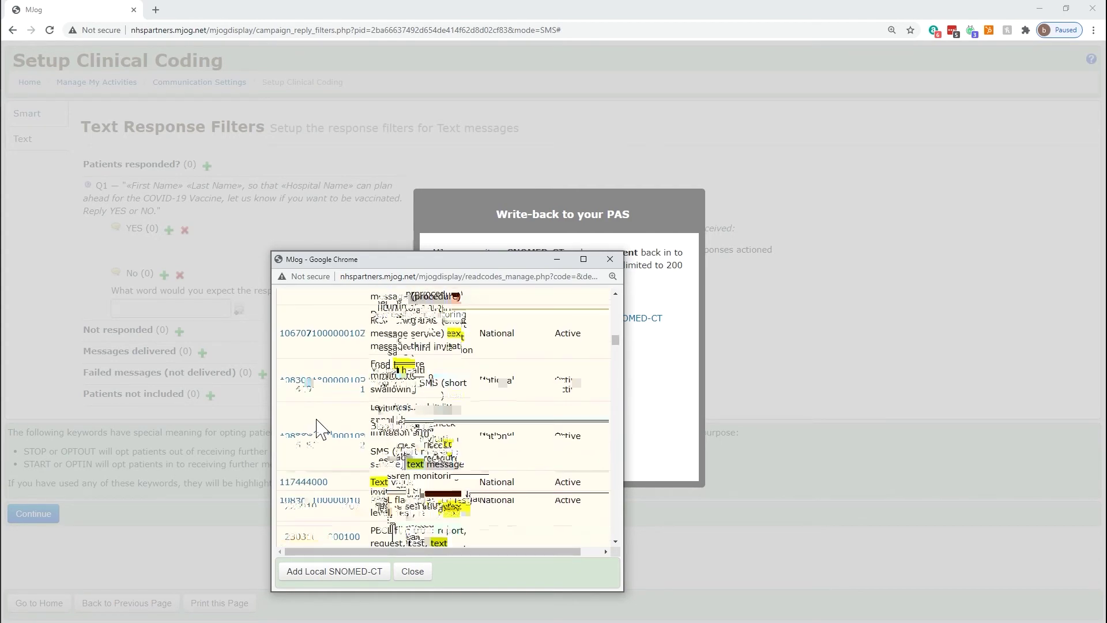
scroll(320, 424, "down", 4)
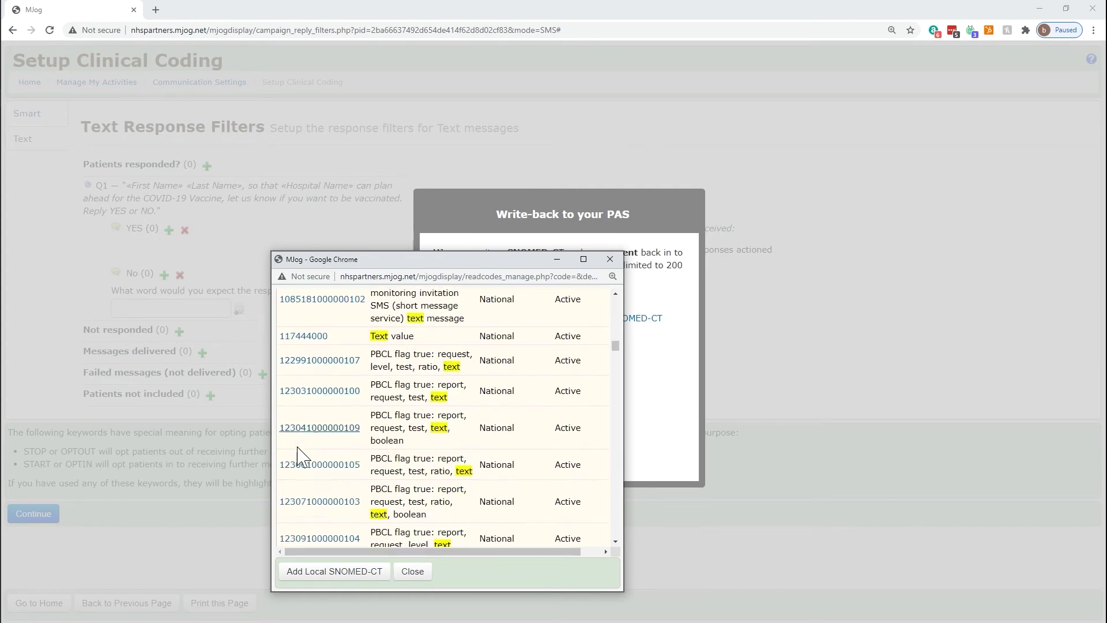
scroll(311, 461, "down", 6)
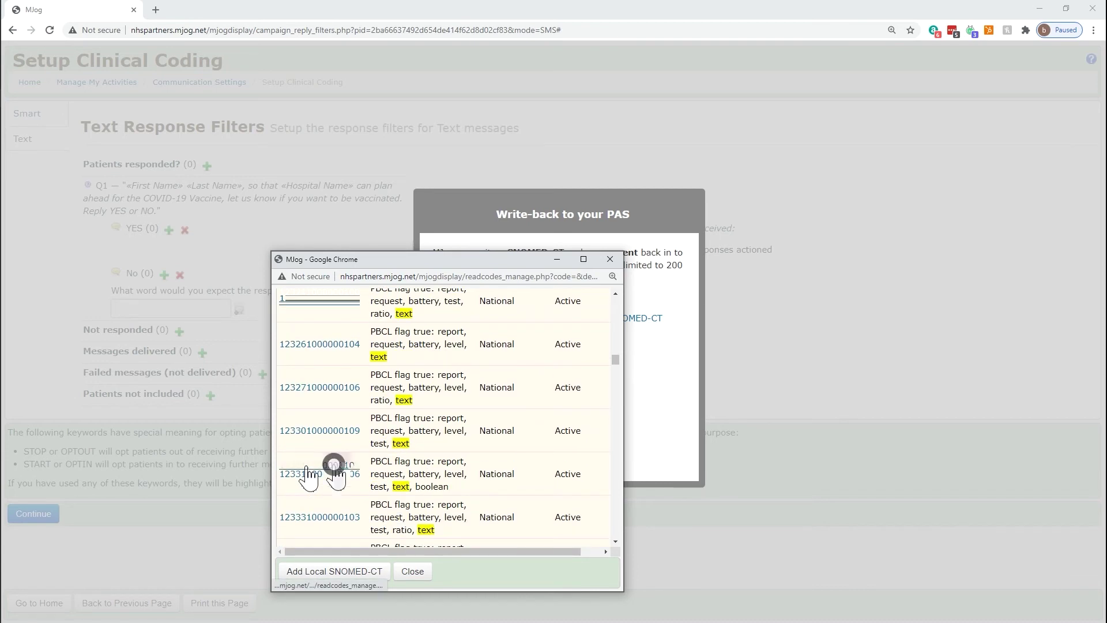
left_click(334, 468)
- Enter the comment "Comments to taste" and add the write-back action for delivered messages
left_click(527, 435)
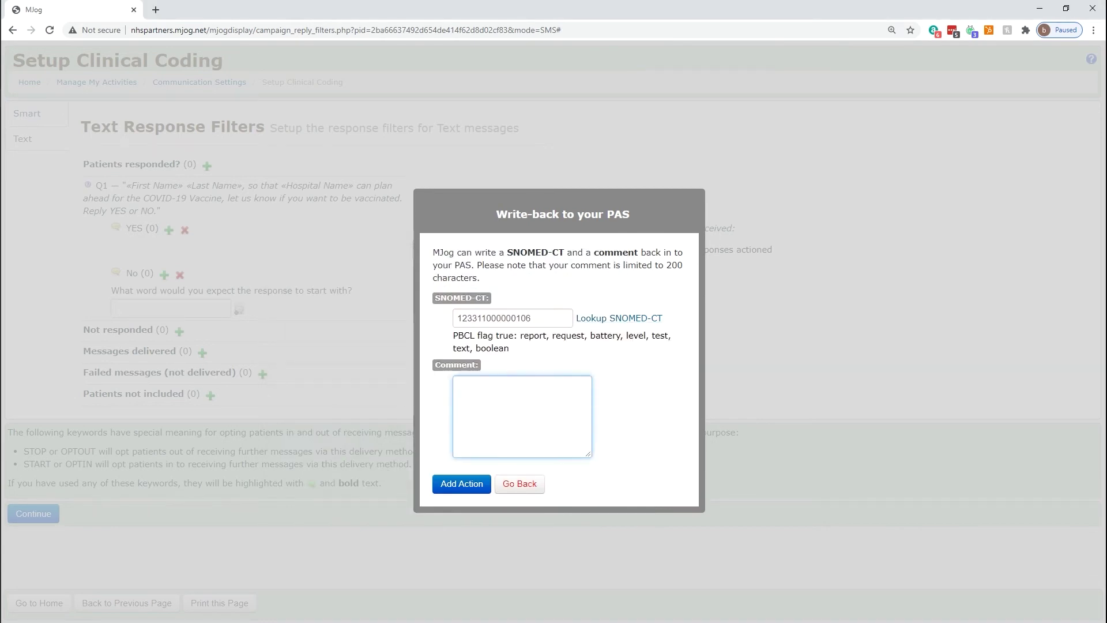
type("Comments to ty")
key("BackSpace")
type("aste")
left_click(461, 483)
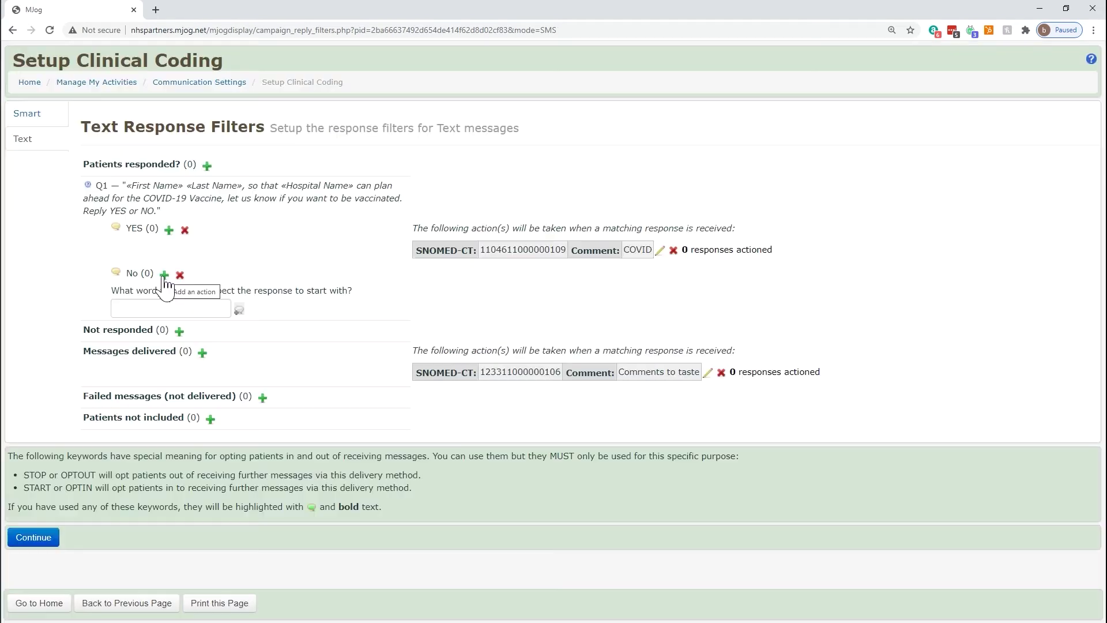
left_click(164, 275)
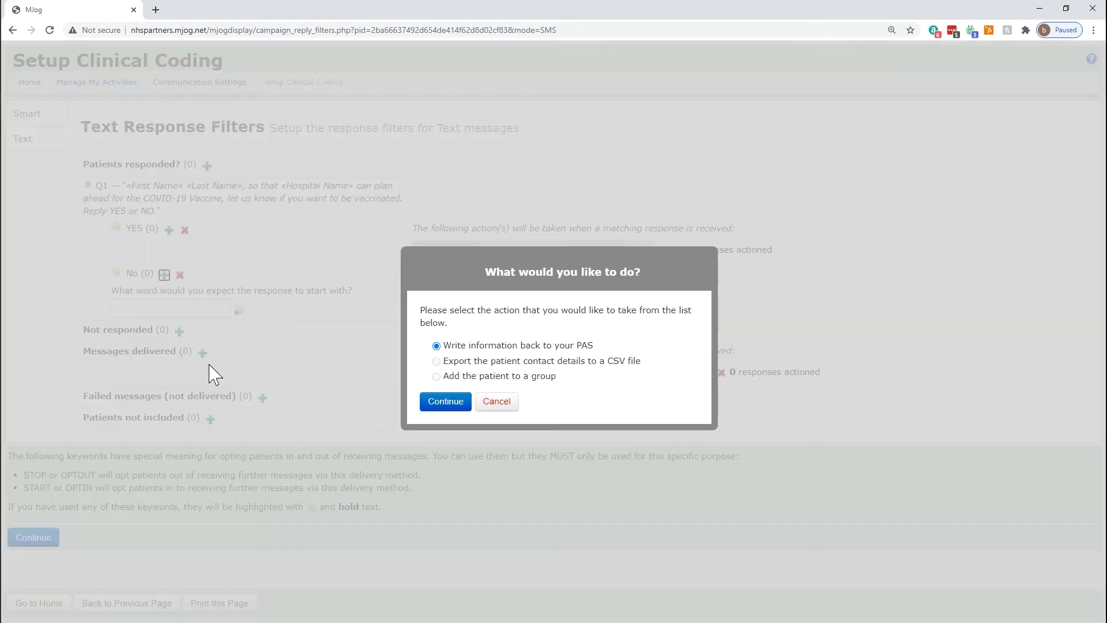
left_click(451, 401)
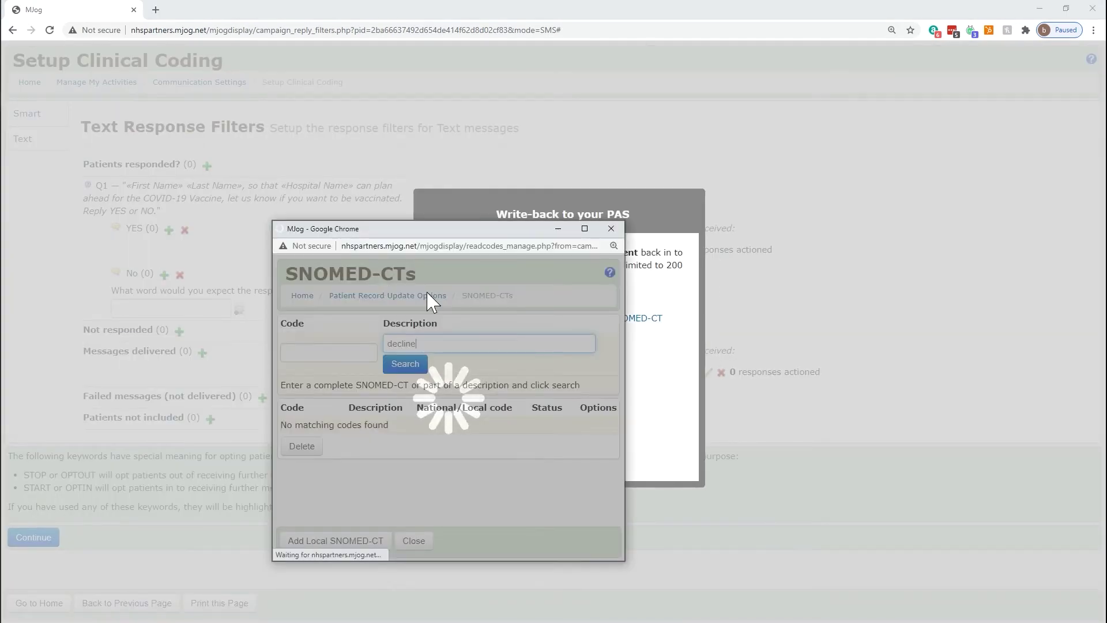
left_click(322, 388)
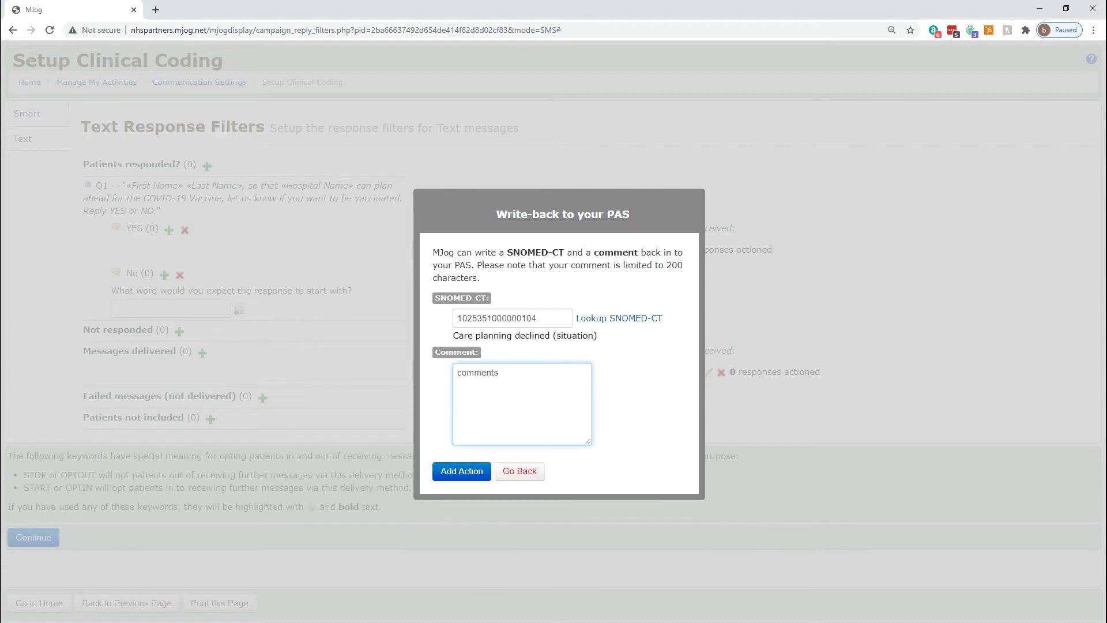
left_click(469, 479)
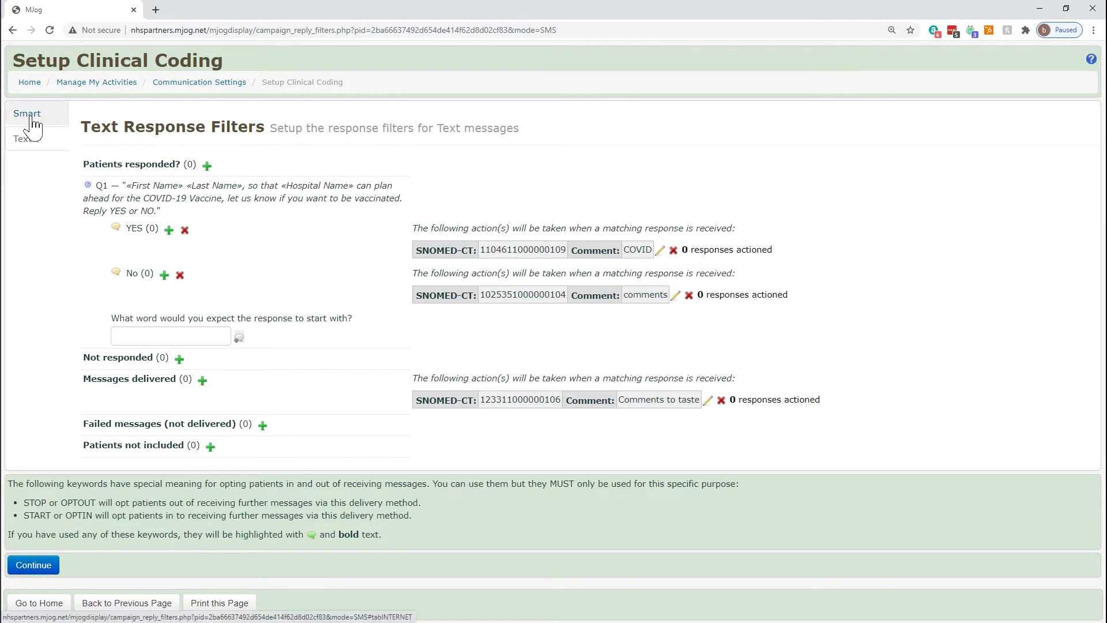
- Review the Smart response filters for Yes, No and delivered messages, and finish the clinical coding setup
left_click(32, 117)
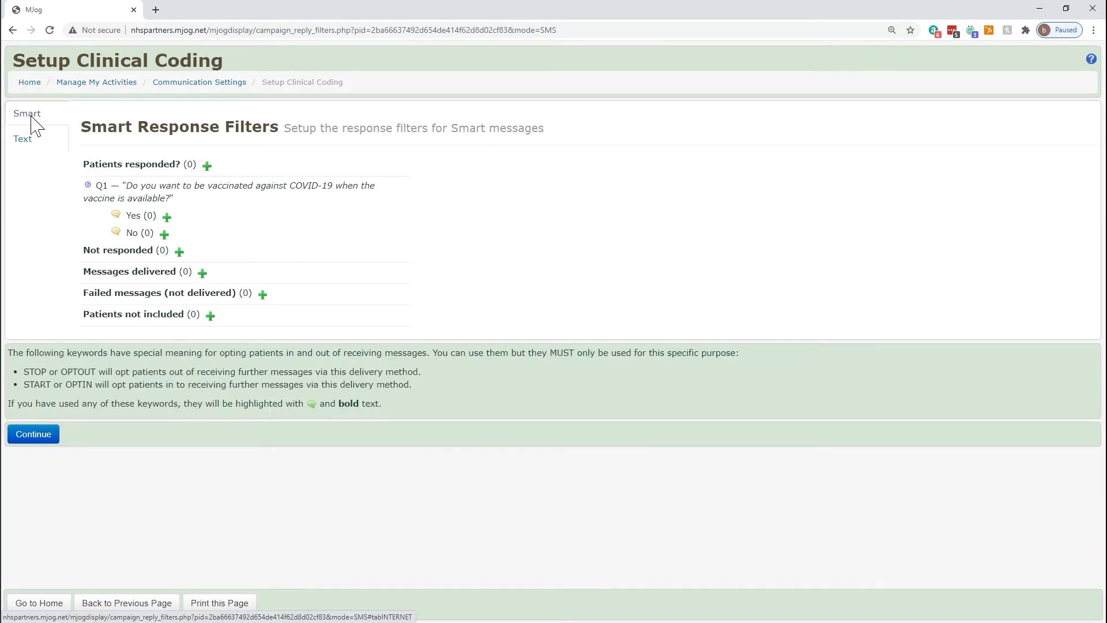
left_click_drag(134, 215, 207, 222)
triple_click(133, 215)
left_click_drag(127, 233, 184, 242)
left_click_drag(81, 269, 220, 281)
left_click(239, 270)
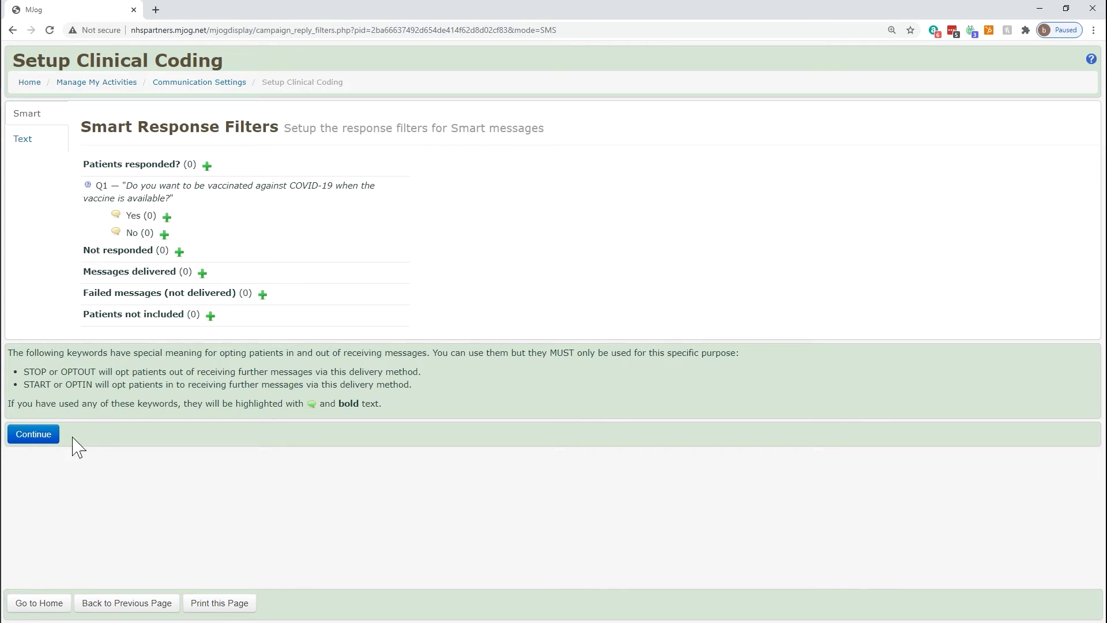
left_click(34, 438)
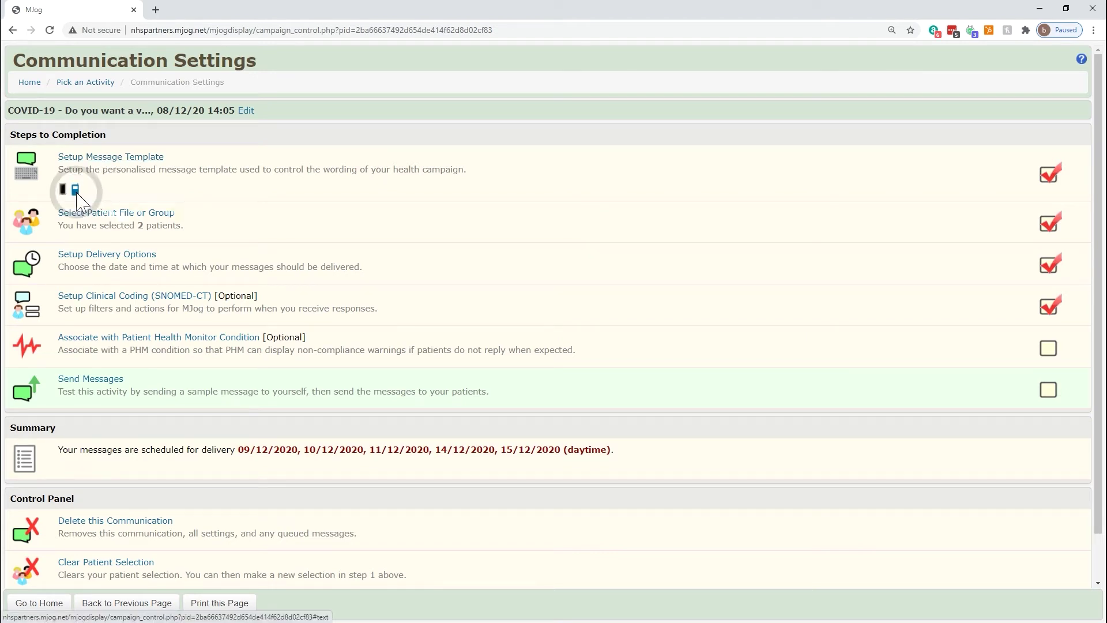
- Preview the campaign's text message and its Smart message down to the vaccination question
left_click(76, 190)
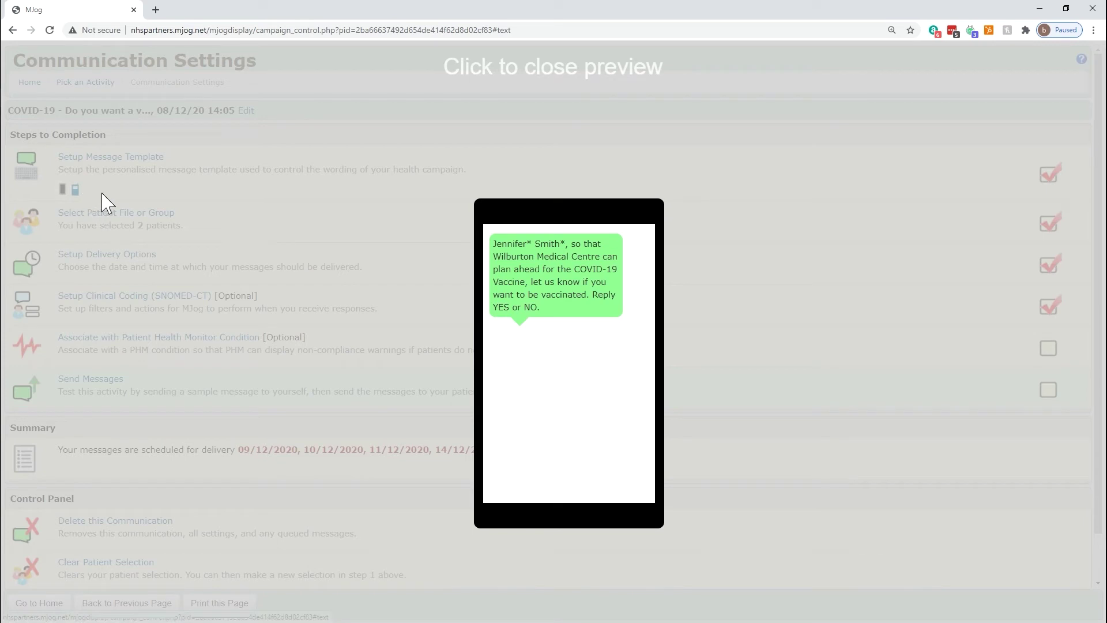
left_click(99, 192)
left_click(62, 189)
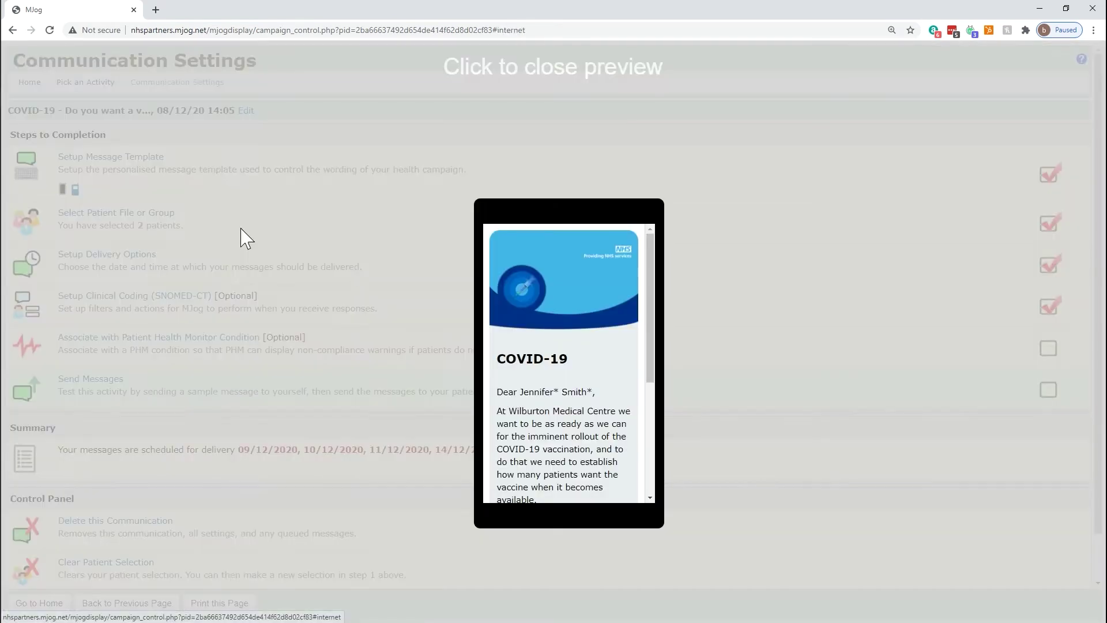
left_click_drag(650, 254, 645, 376)
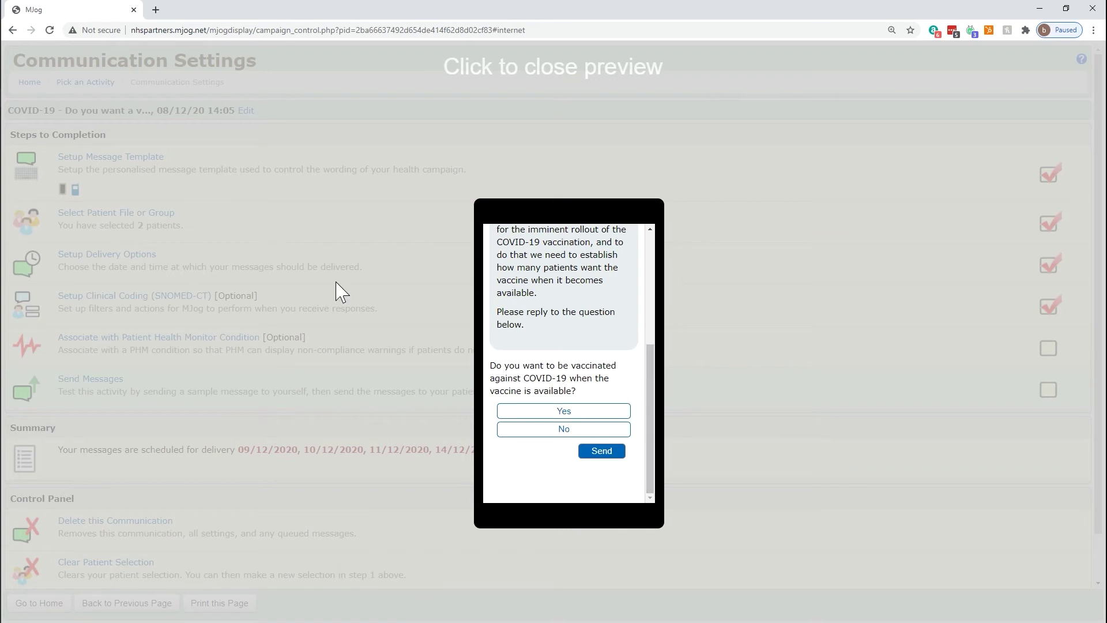
left_click(273, 225)
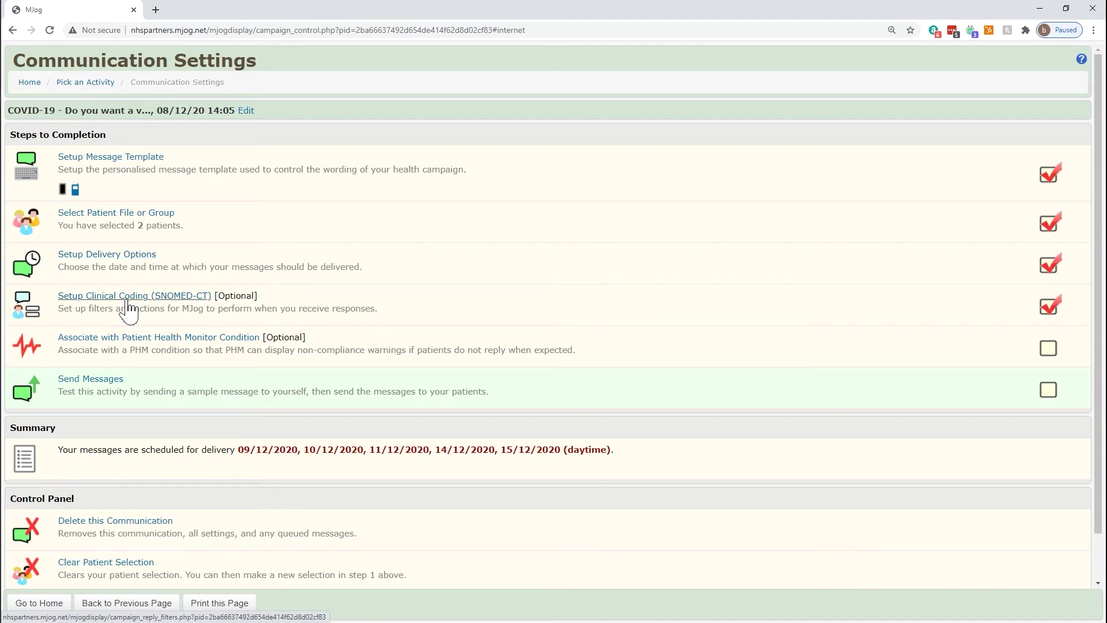
- Open the campaign's send summary and review the delivery breakdown, scheduled dates and text message preview
left_click(83, 384)
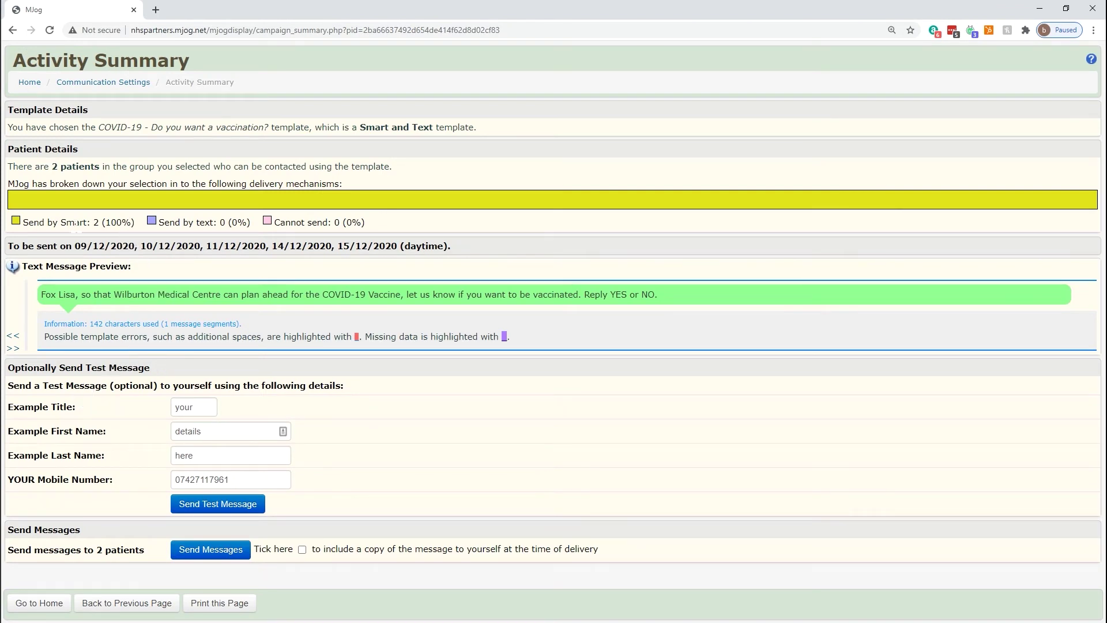
left_click_drag(60, 223, 216, 248)
left_click(125, 247)
left_click_drag(69, 294, 288, 297)
- Review the optional test message fields for title, first name, last name and mobile number
left_click(199, 414)
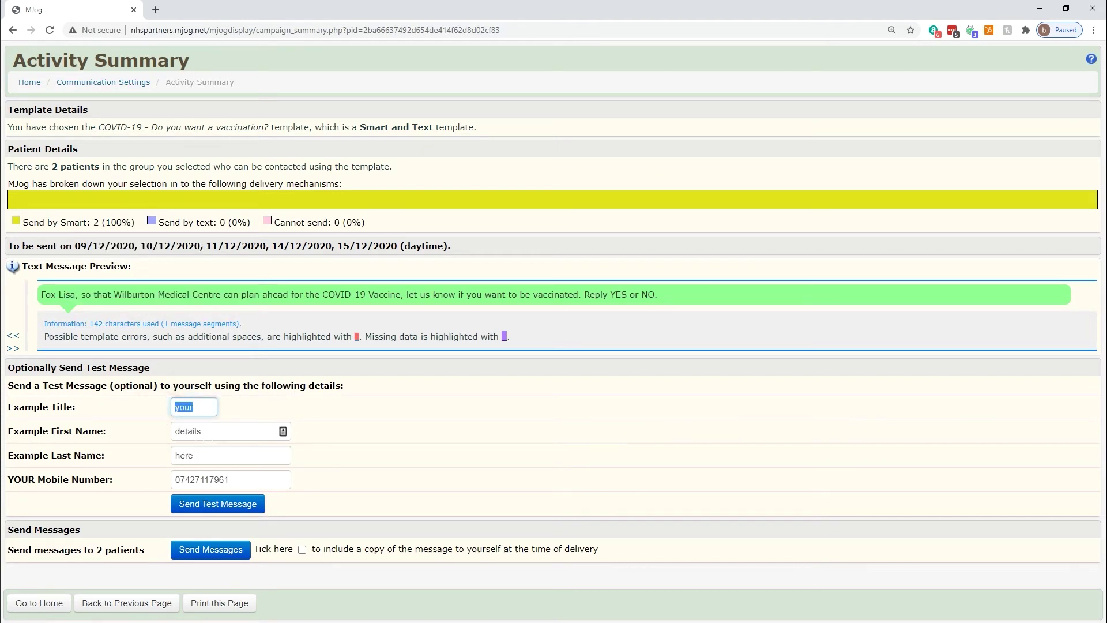
left_click(129, 434)
left_click(128, 457)
left_click(133, 480)
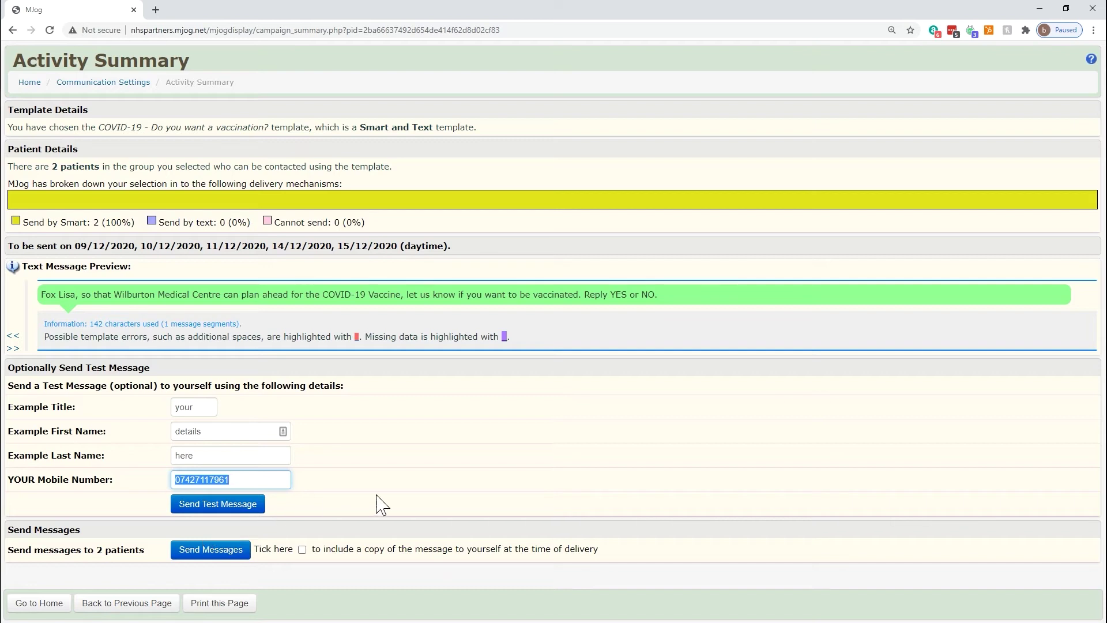
left_click(415, 493)
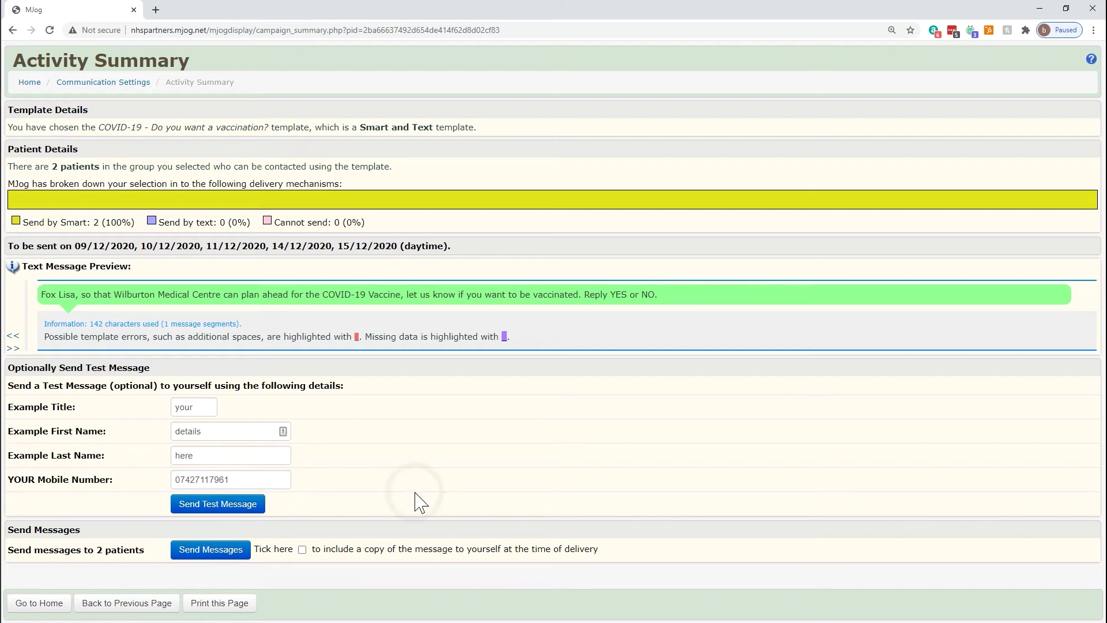
- Send the campaign messages to the 2 patients and return to the home page
left_click(211, 555)
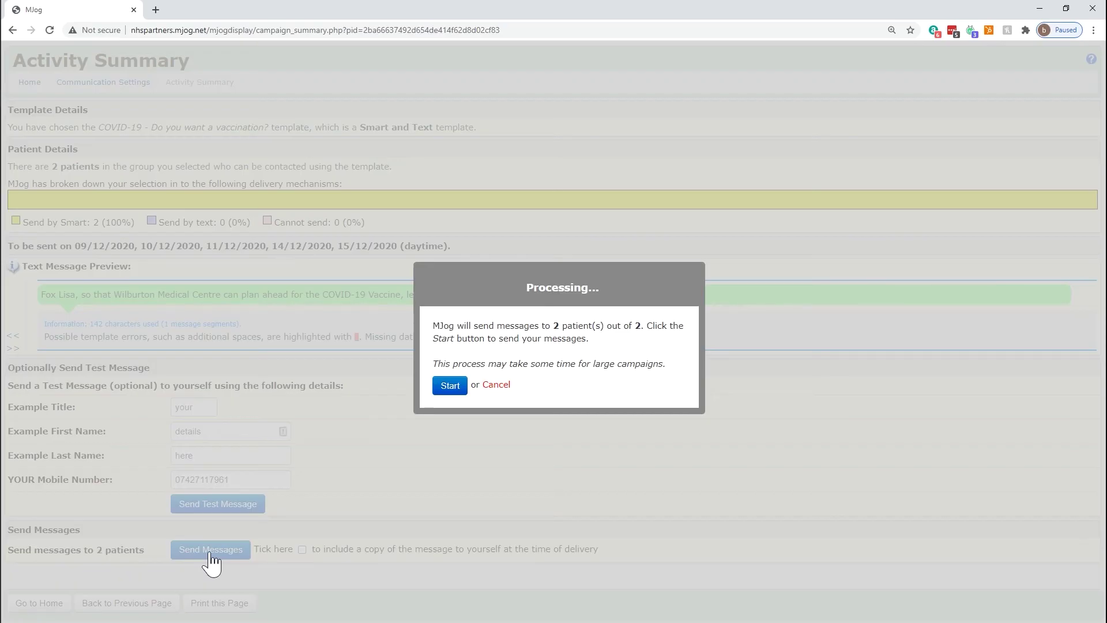
left_click(452, 386)
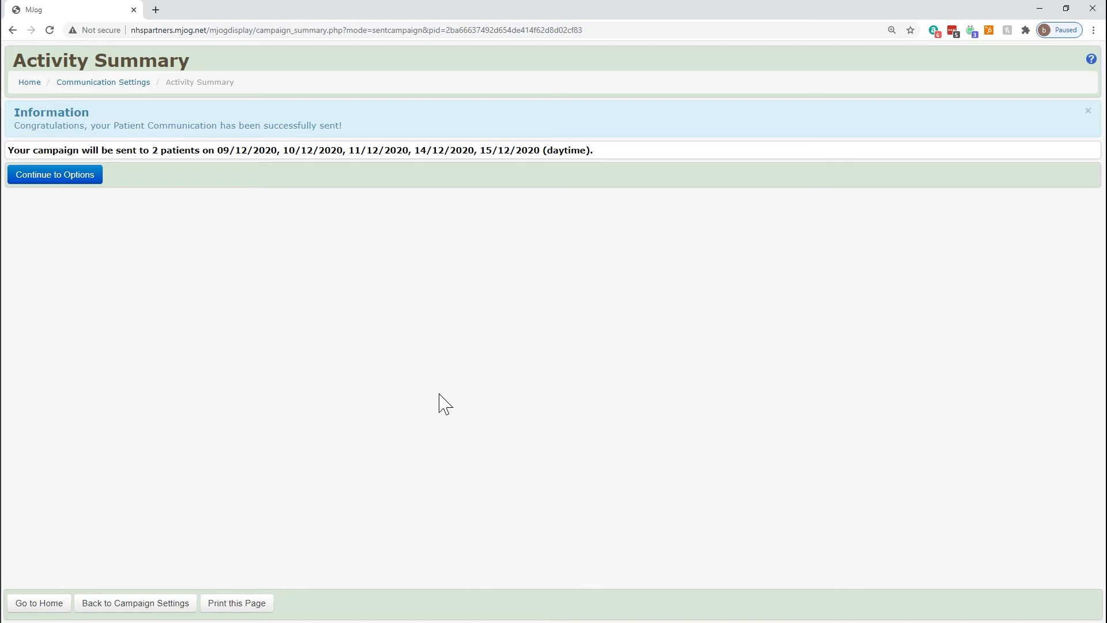
left_click(37, 605)
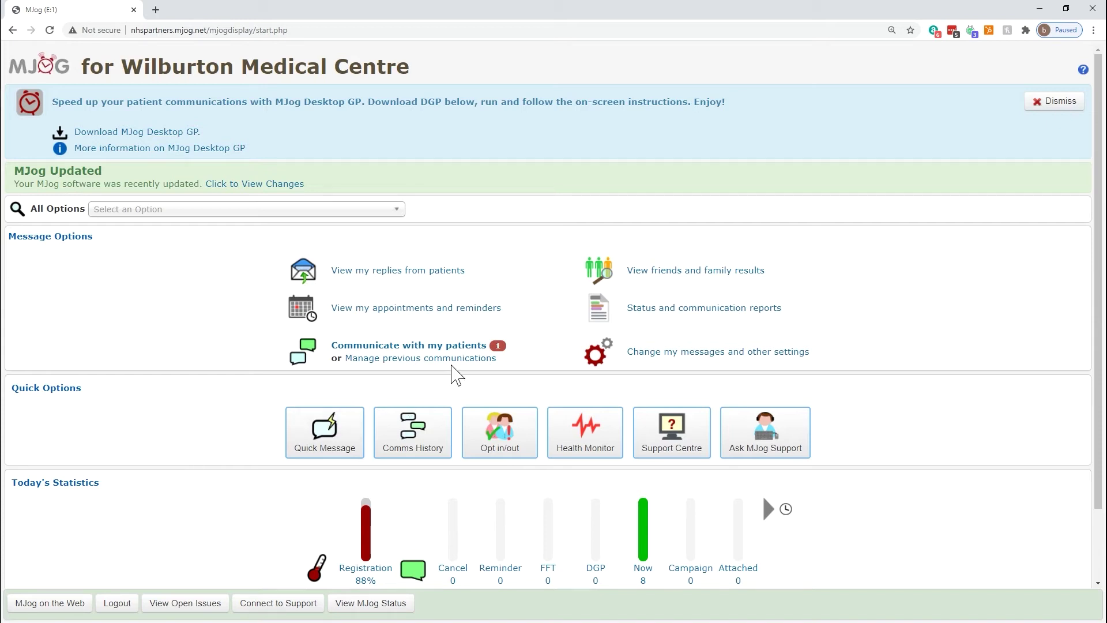
- Open the previous communications and list the previously created campaigns
left_click_drag(525, 367, 344, 358)
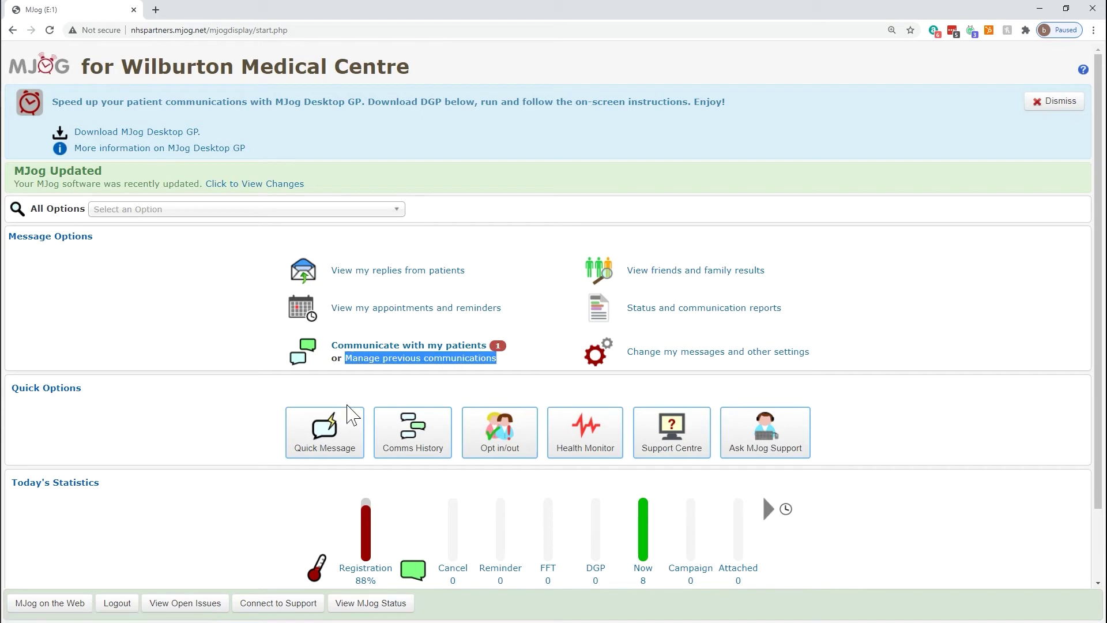
left_click(433, 359)
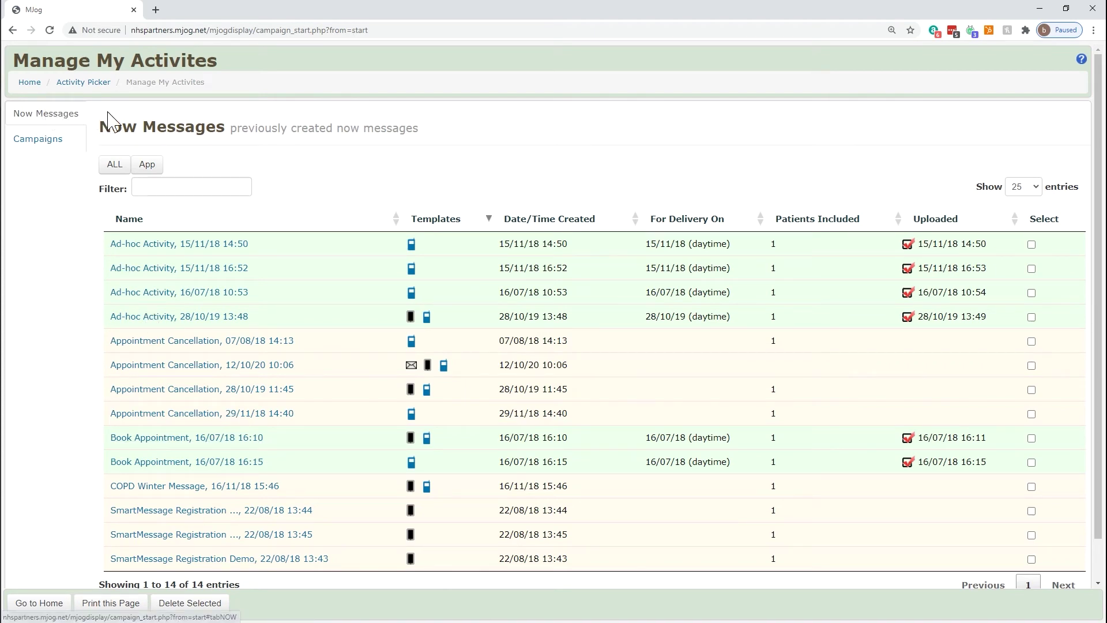
left_click(38, 142)
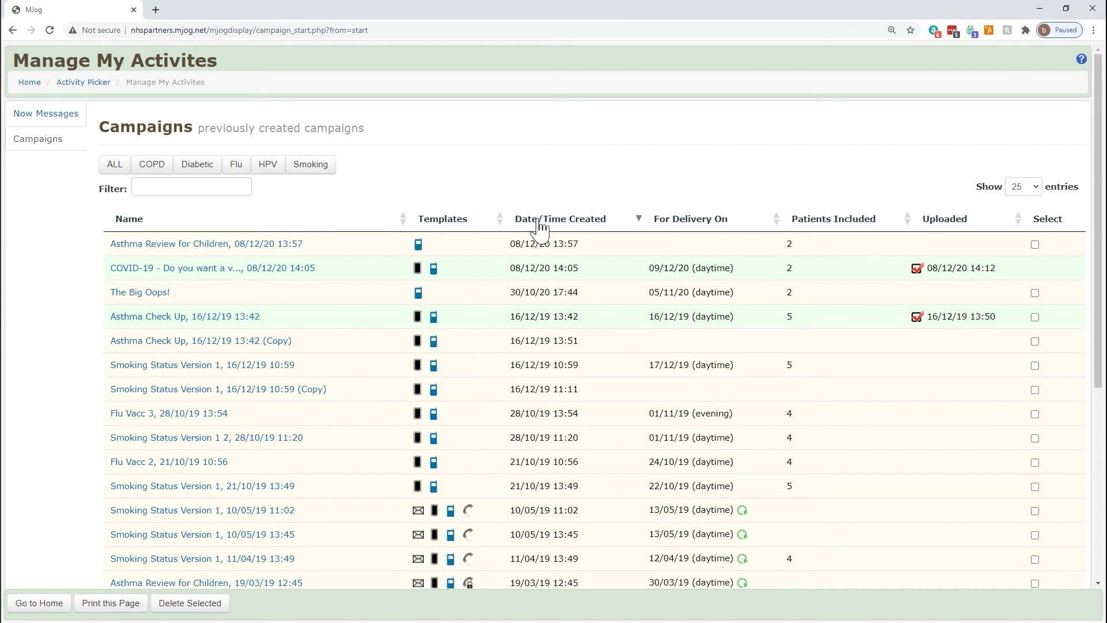
- Check the upload time of the COVID-19 campaign created 08/12/20 14:05 and open its communication settings
left_click_drag(346, 269, 105, 276)
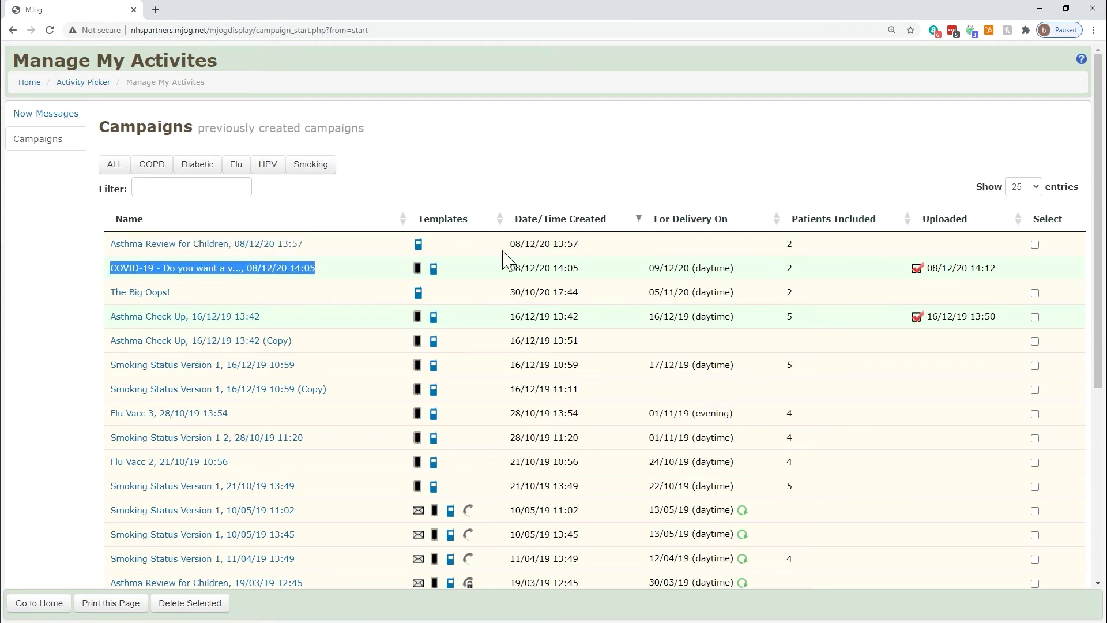
left_click_drag(1008, 267, 905, 281)
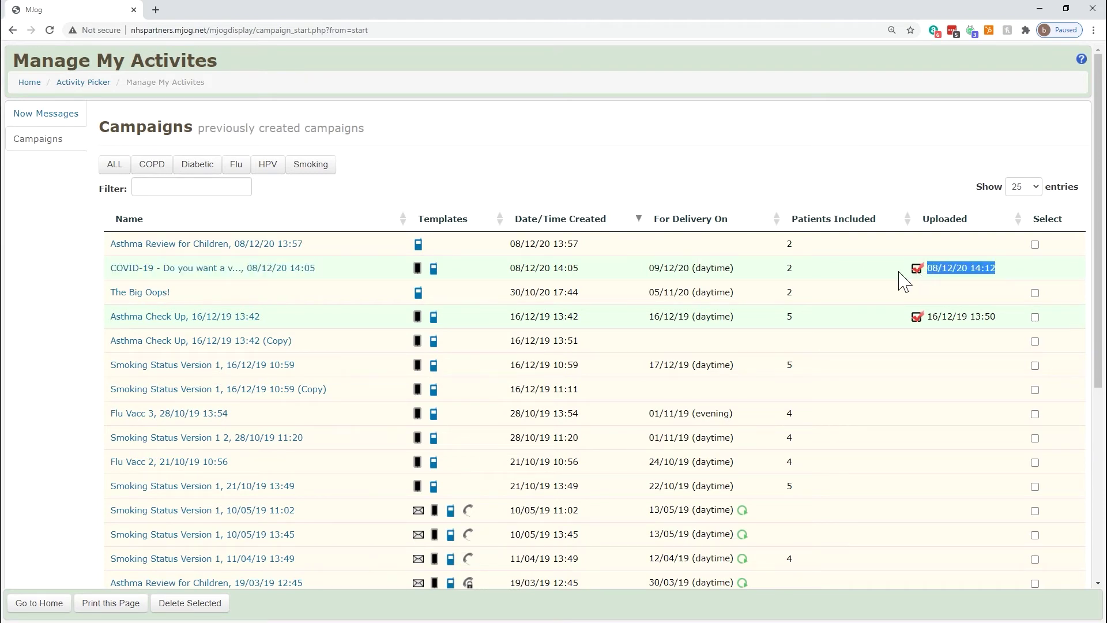
left_click(173, 269)
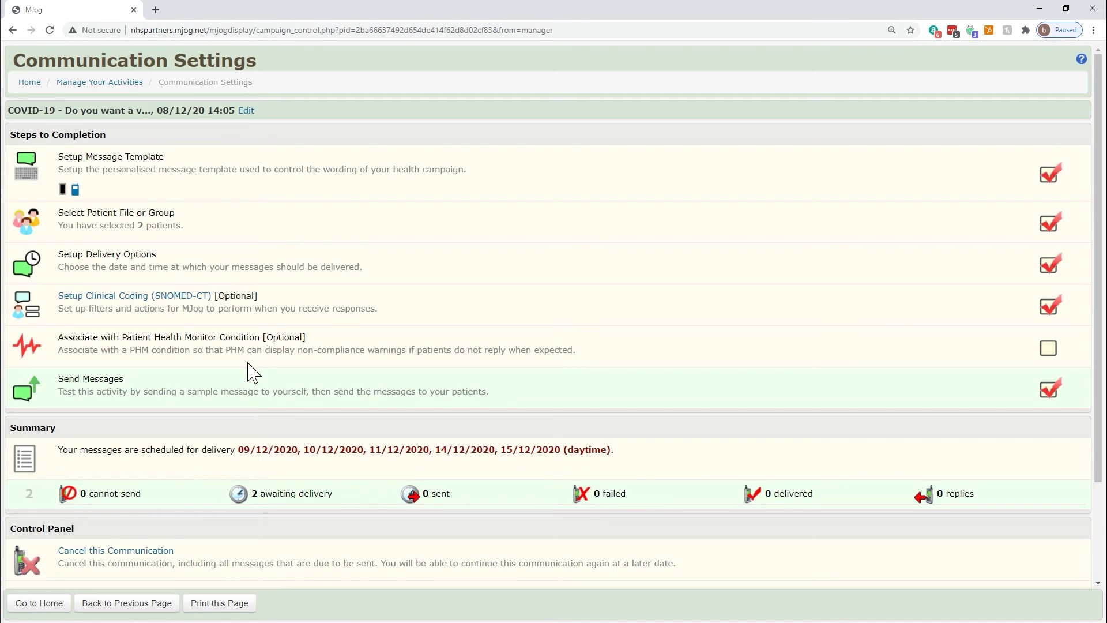
- Cancel the COVID-19 communication created 08/12/20 14:05, including its queued messages, and confirm the cancellation
scroll(253, 369, "down", 2)
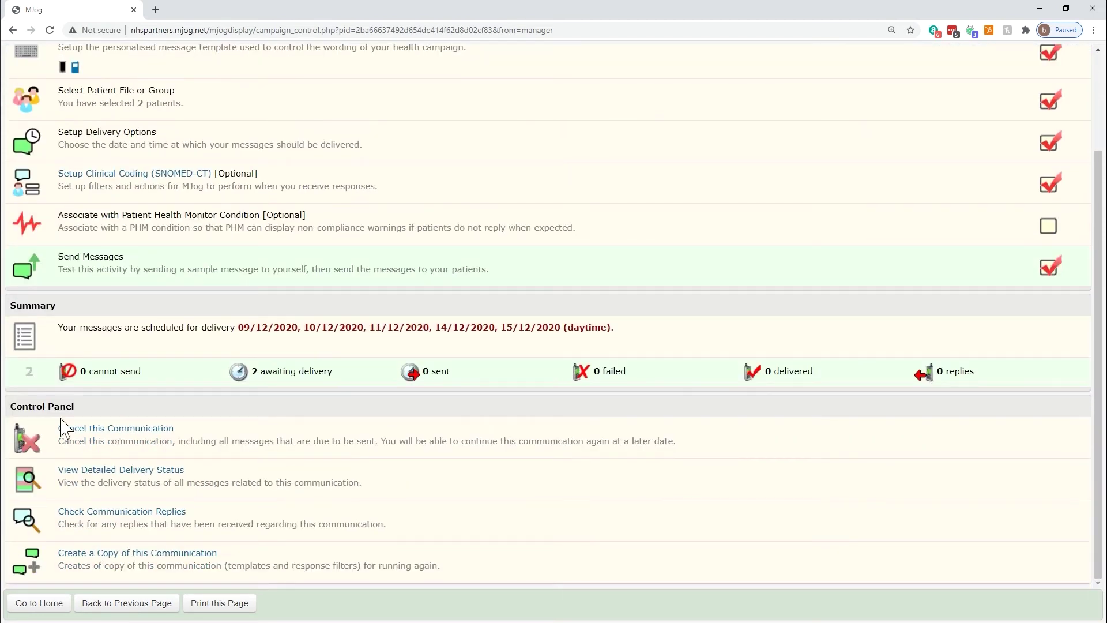
left_click_drag(9, 406, 74, 415)
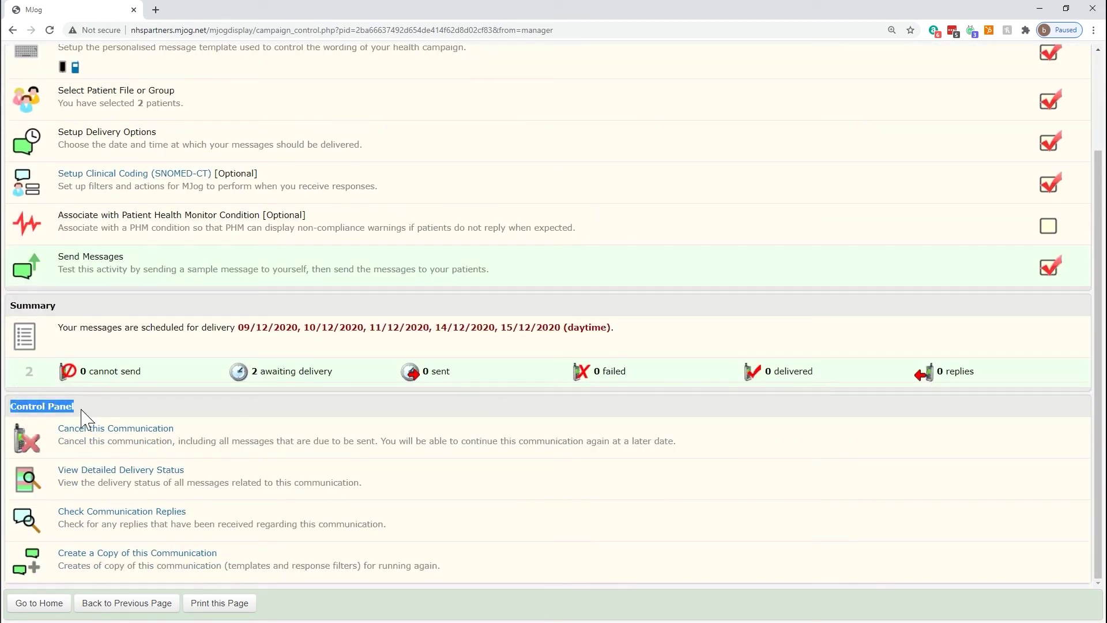
left_click(240, 430)
left_click_drag(240, 429, 49, 433)
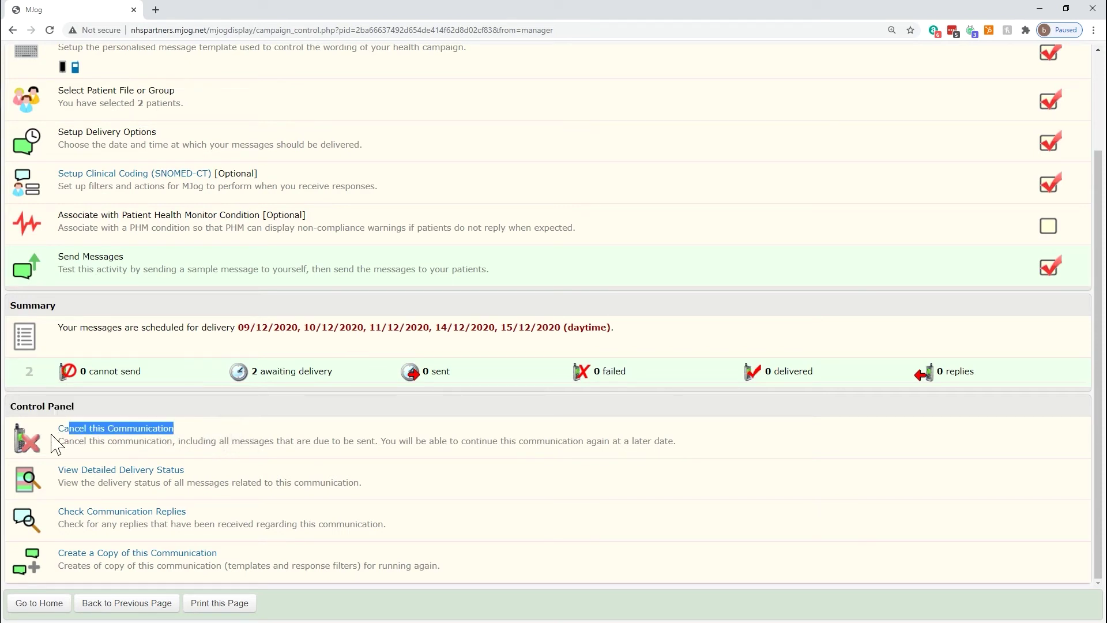
left_click(95, 428)
left_click(660, 201)
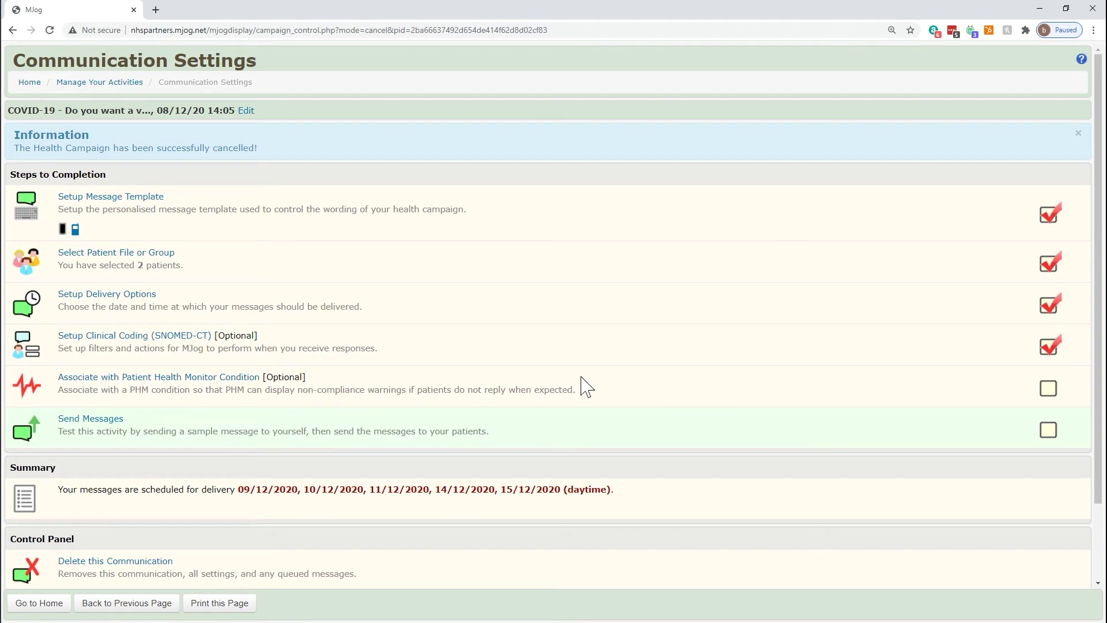
- Review the cancelled communication's remaining options and setup steps, and create a copy of it with its templates and response filters
scroll(585, 385, "down", 2)
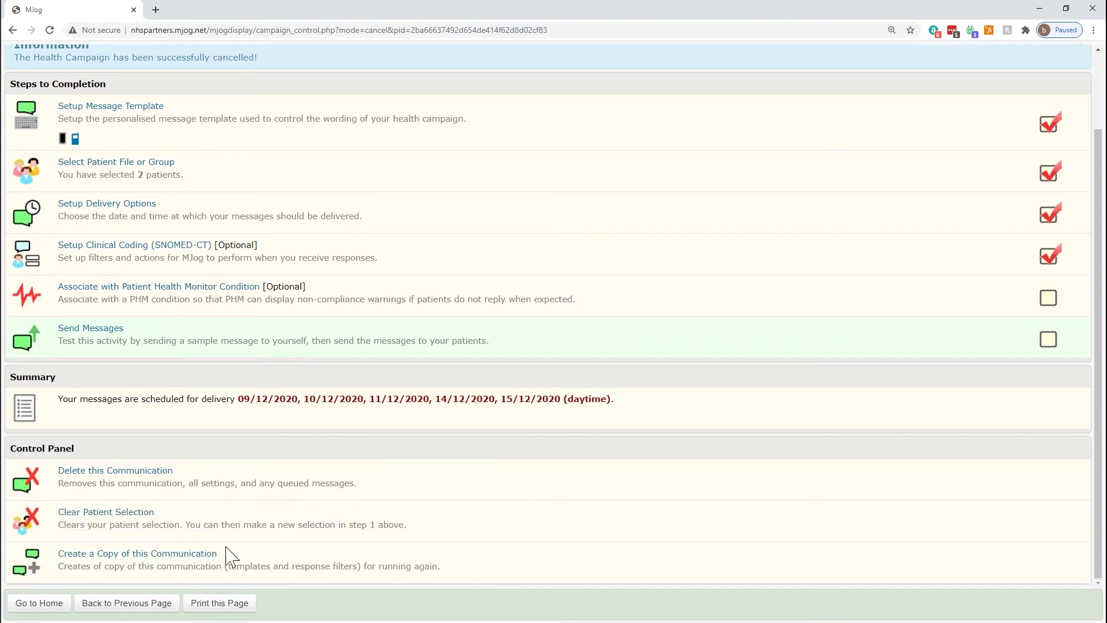
left_click_drag(174, 524, 63, 514)
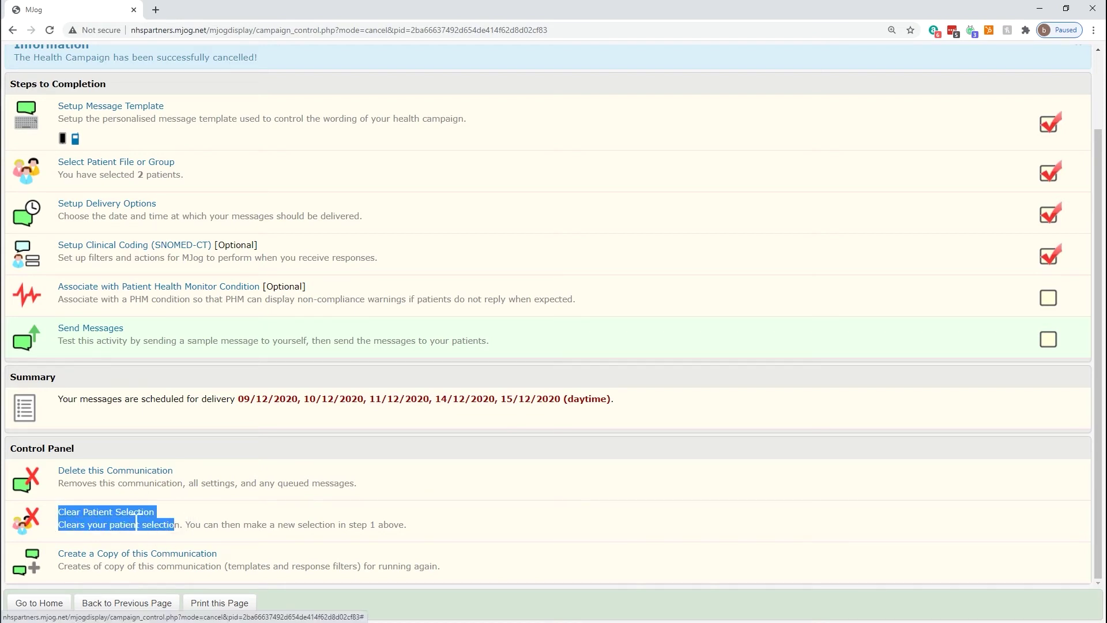
left_click(210, 524)
left_click_drag(230, 555, 68, 556)
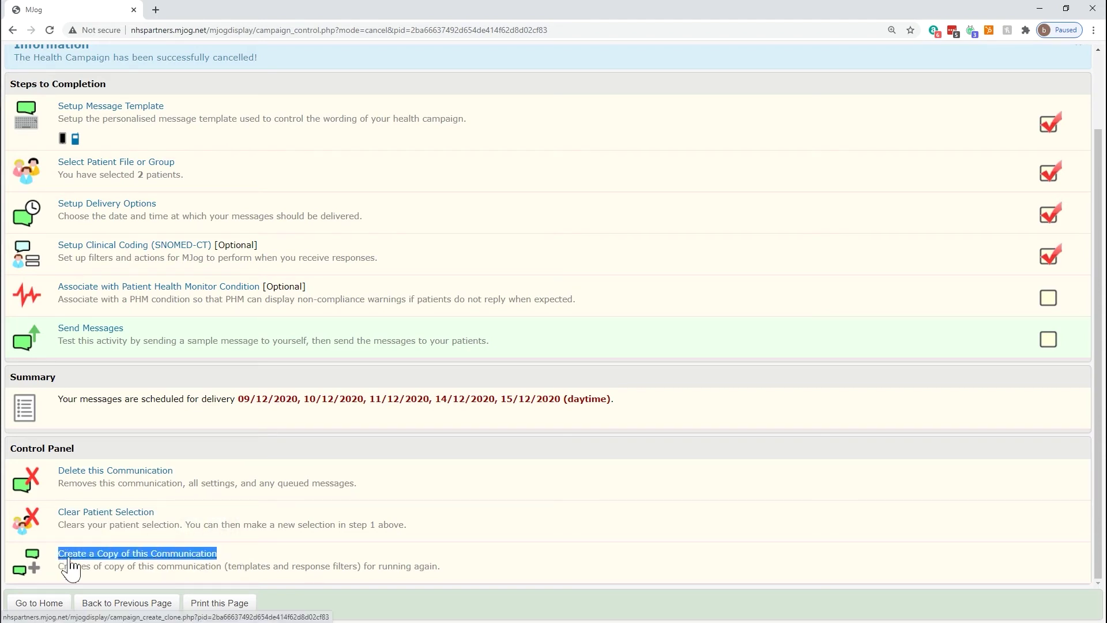
left_click(185, 107)
left_click_drag(185, 108, 23, 112)
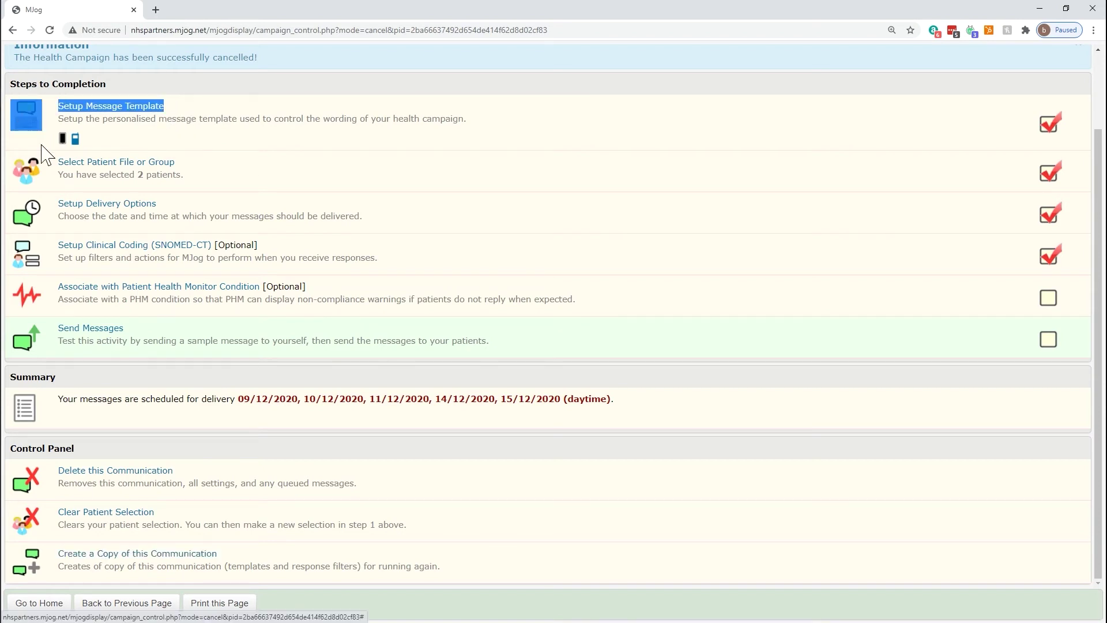
left_click_drag(262, 245, 25, 253)
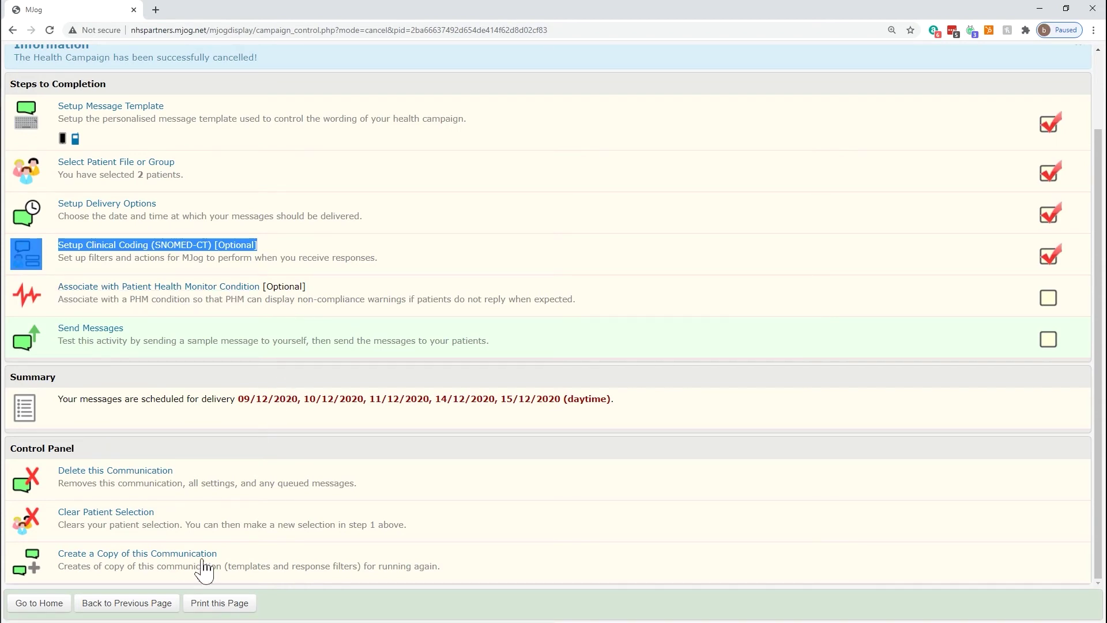
left_click(177, 555)
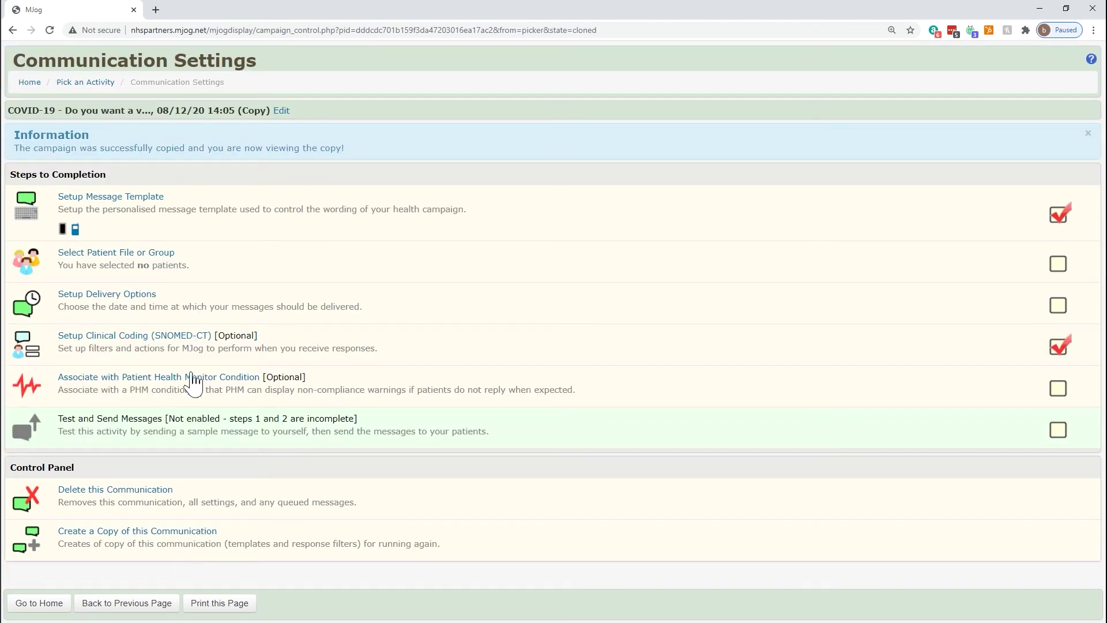
- Check the copied campaign's text response filters in the clinical coding, then review its patient selection and delivery options steps
left_click(174, 336)
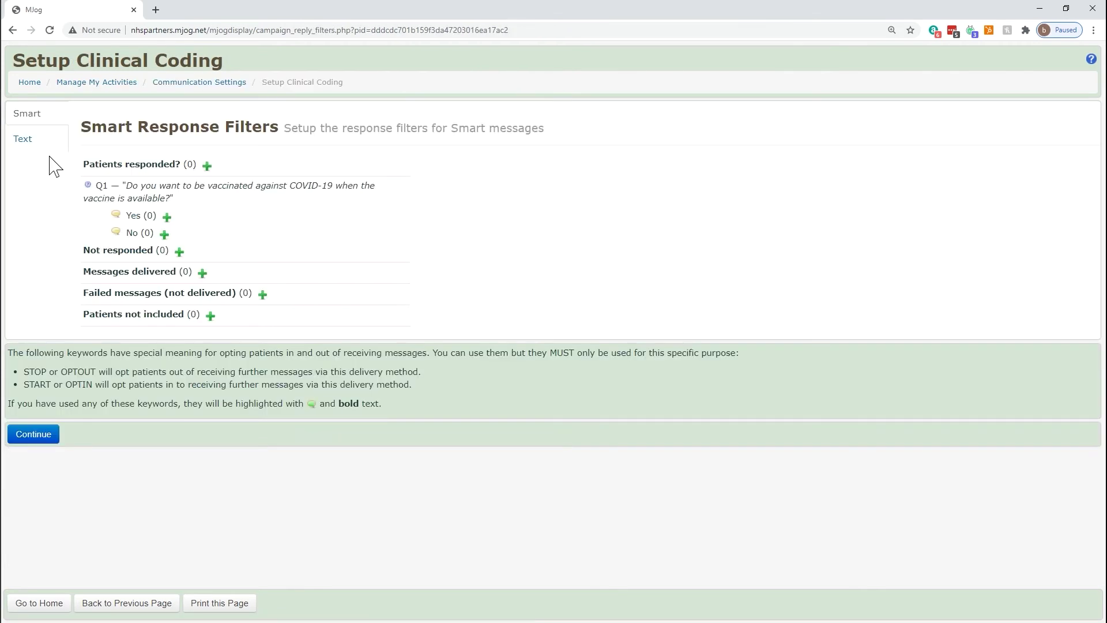
left_click(36, 139)
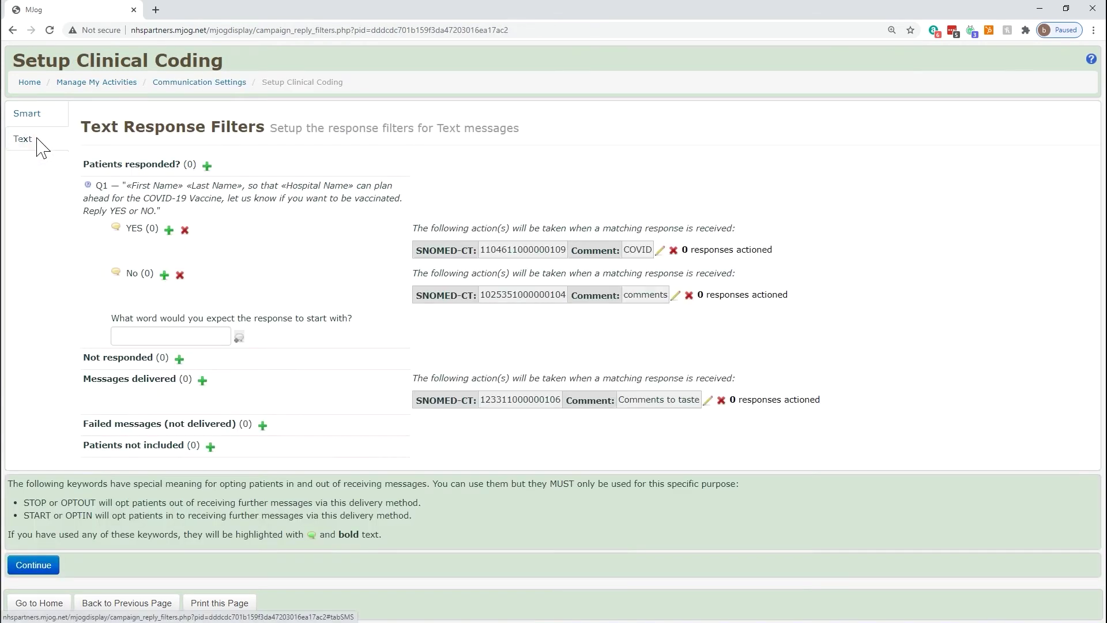
left_click(153, 601)
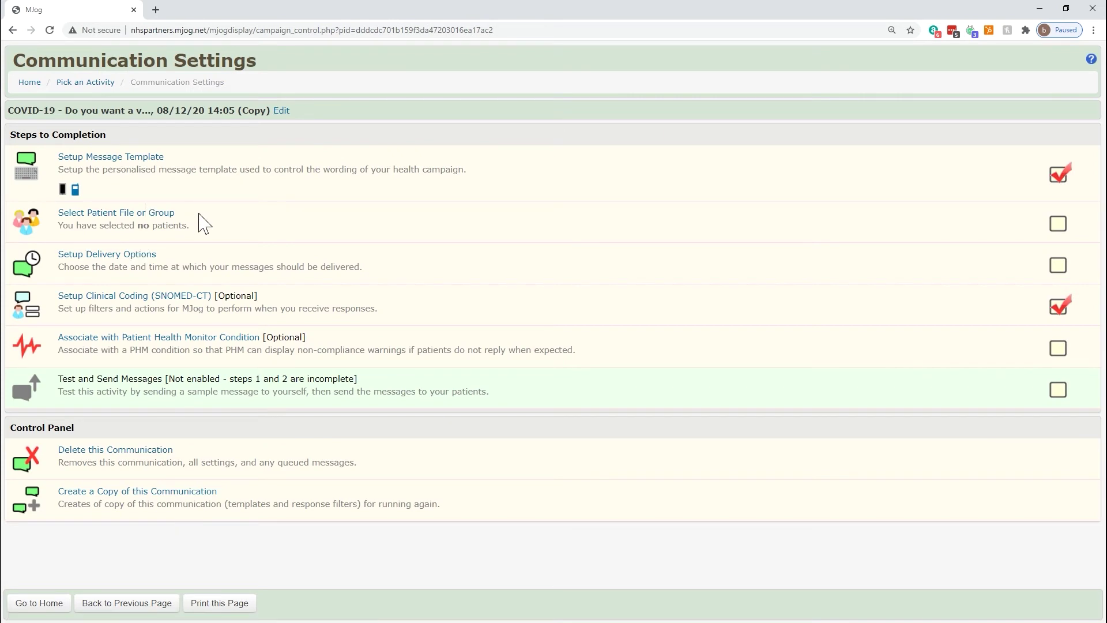
left_click_drag(198, 214, 58, 213)
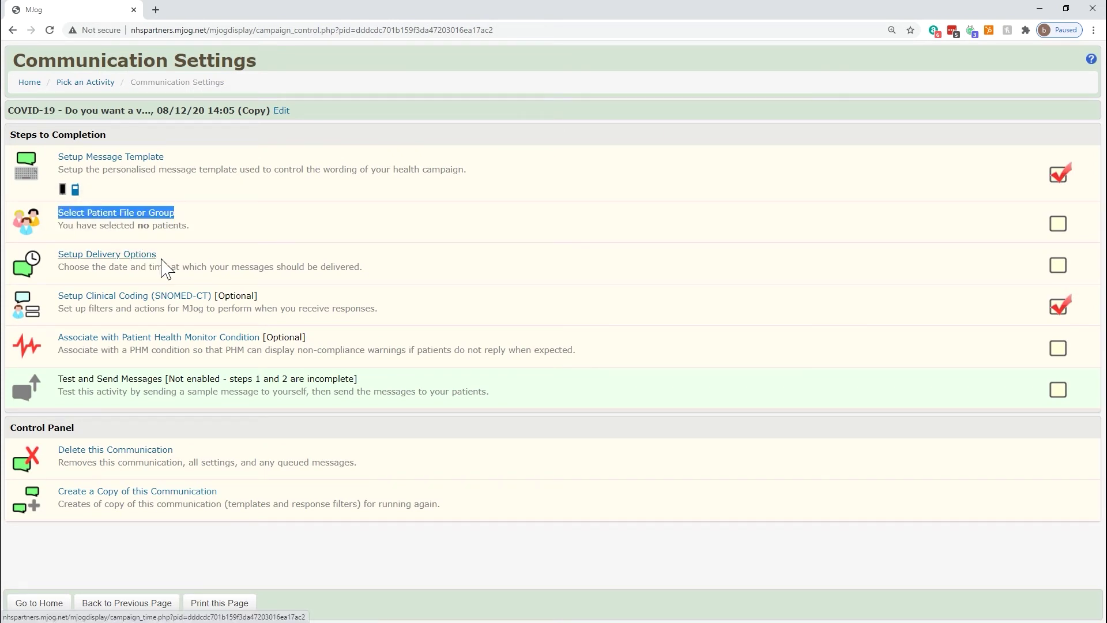
left_click_drag(156, 254, 58, 254)
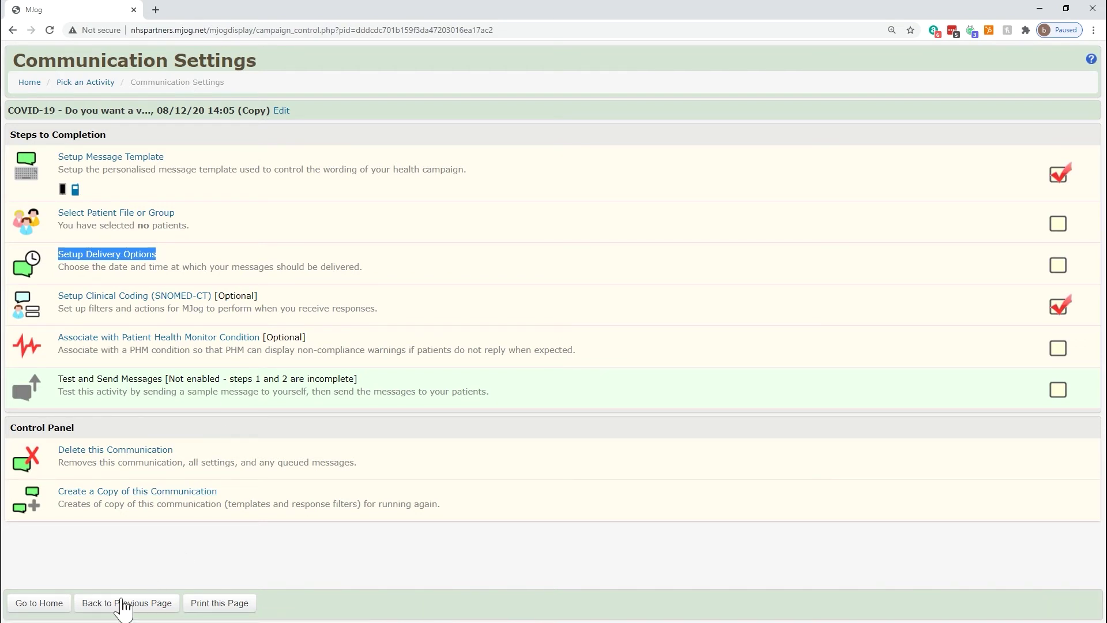
- Leave the copied campaign's settings and list the downloadable templates in the COVID-19 category
left_click(113, 609)
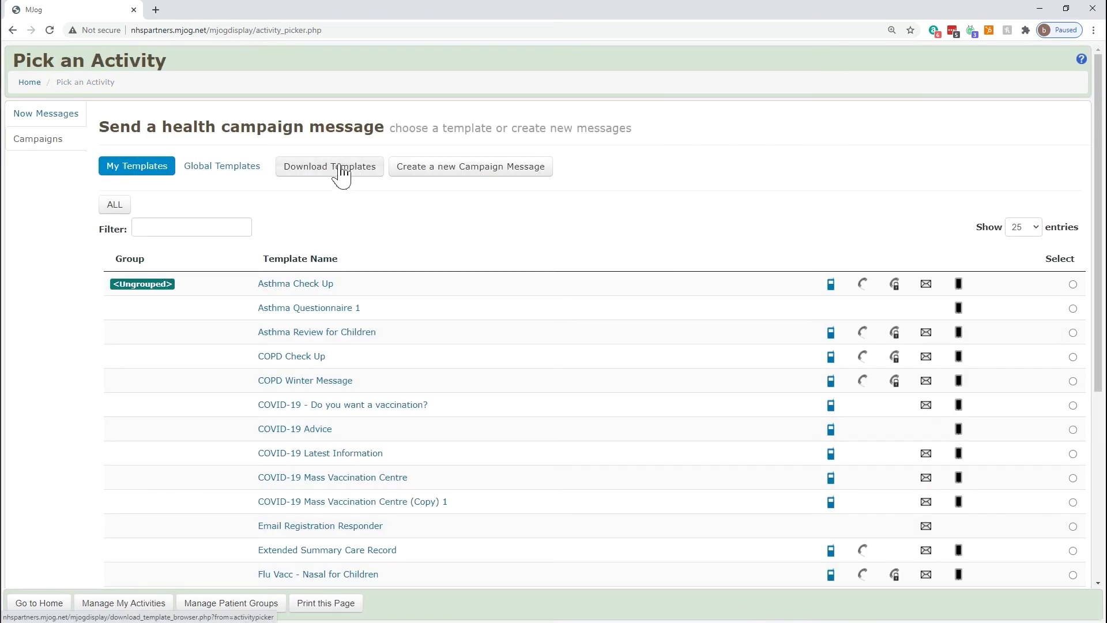
left_click(332, 171)
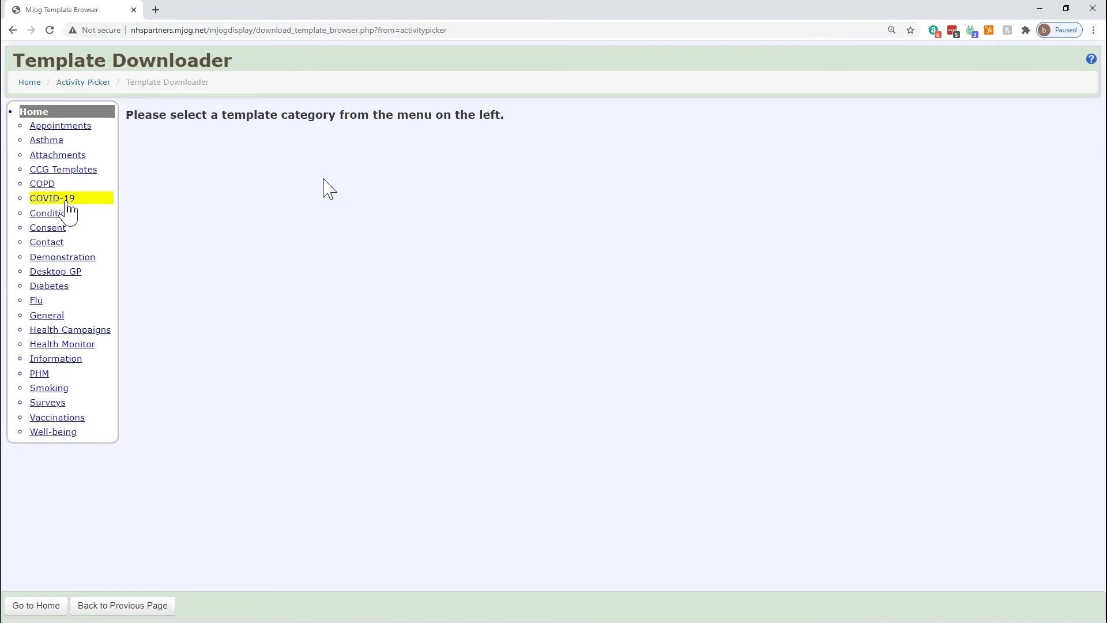
left_click(66, 202)
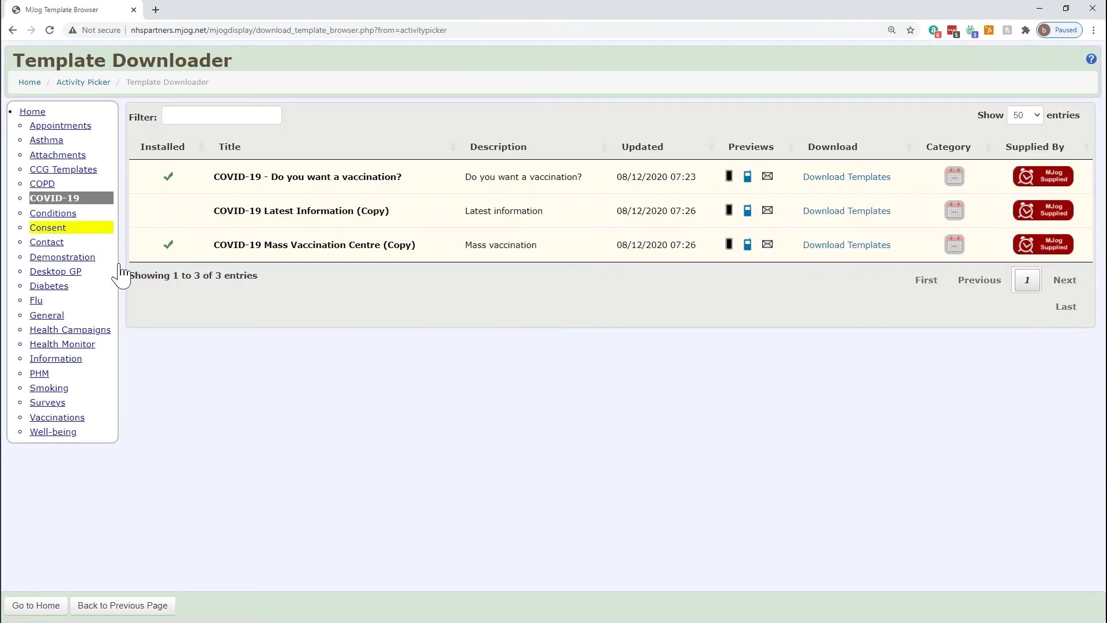